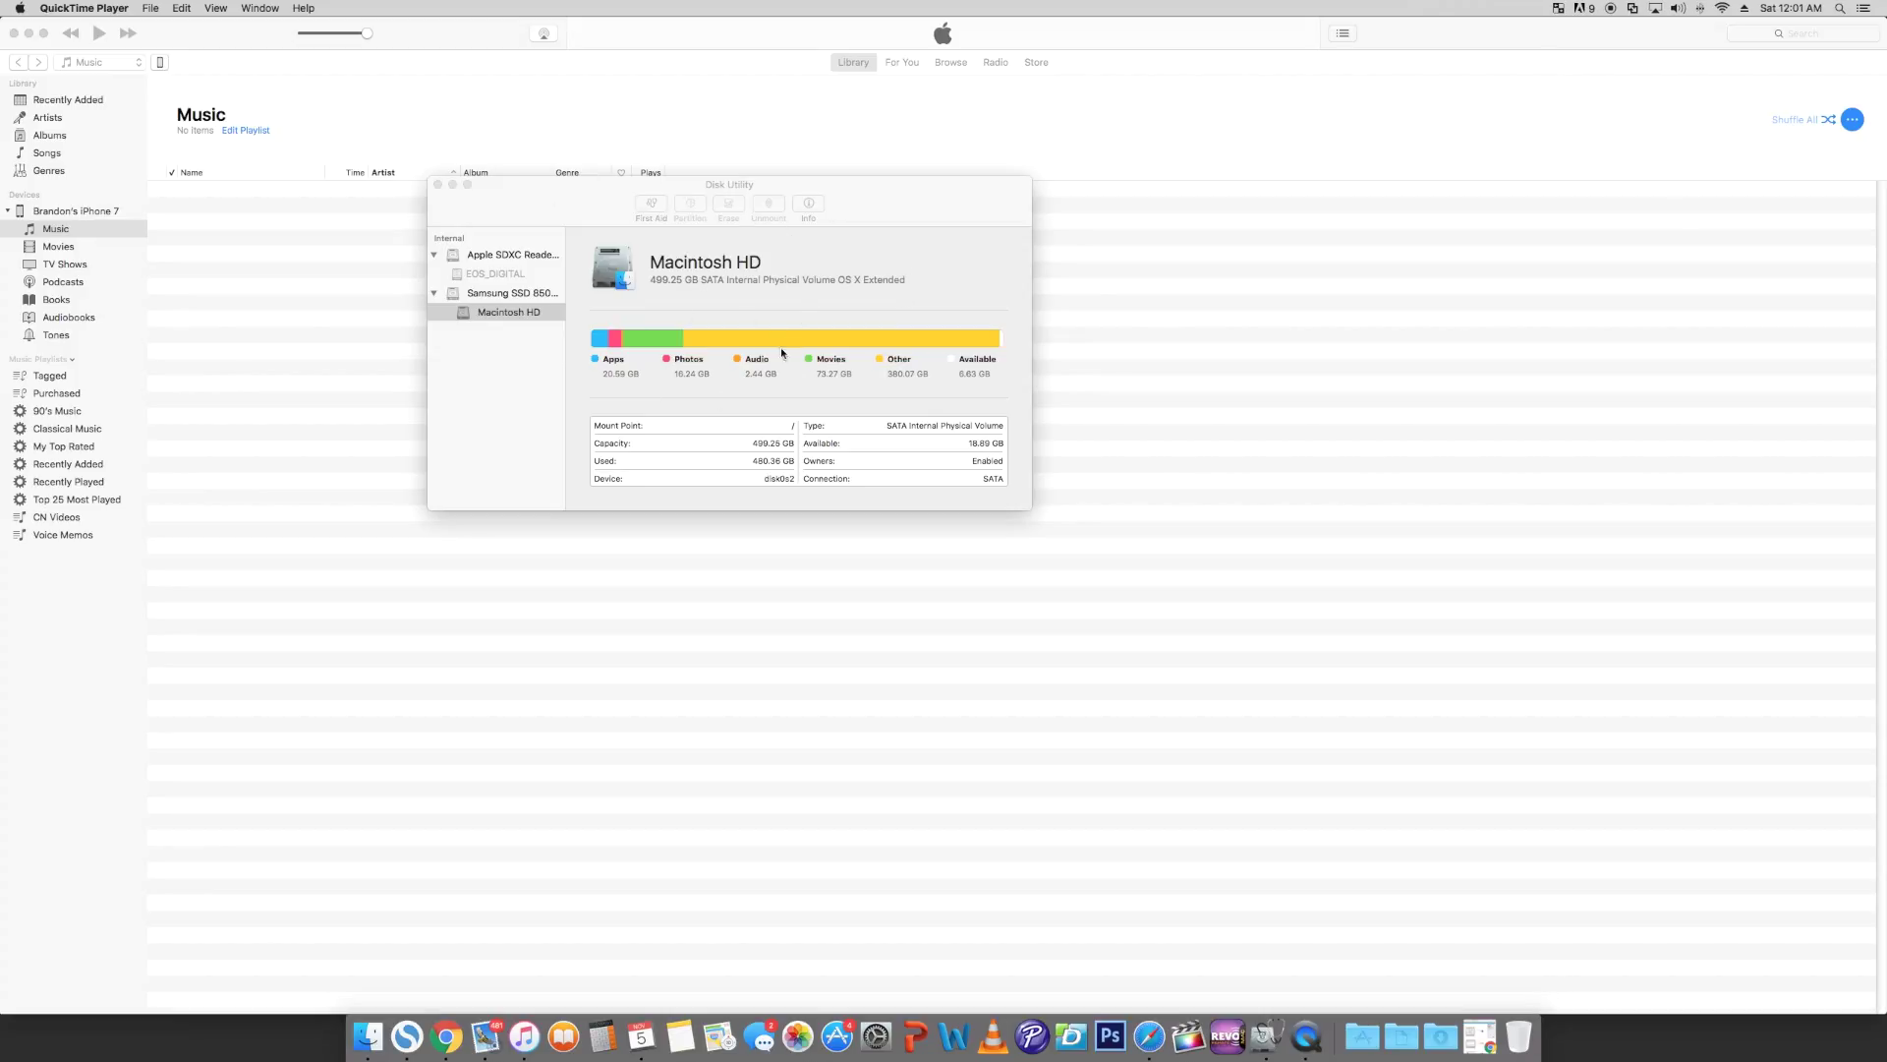
# - Switch to iTunes and bring up Preferences > Devices listing the stored iPhone backups
pyautogui.click(838, 217)
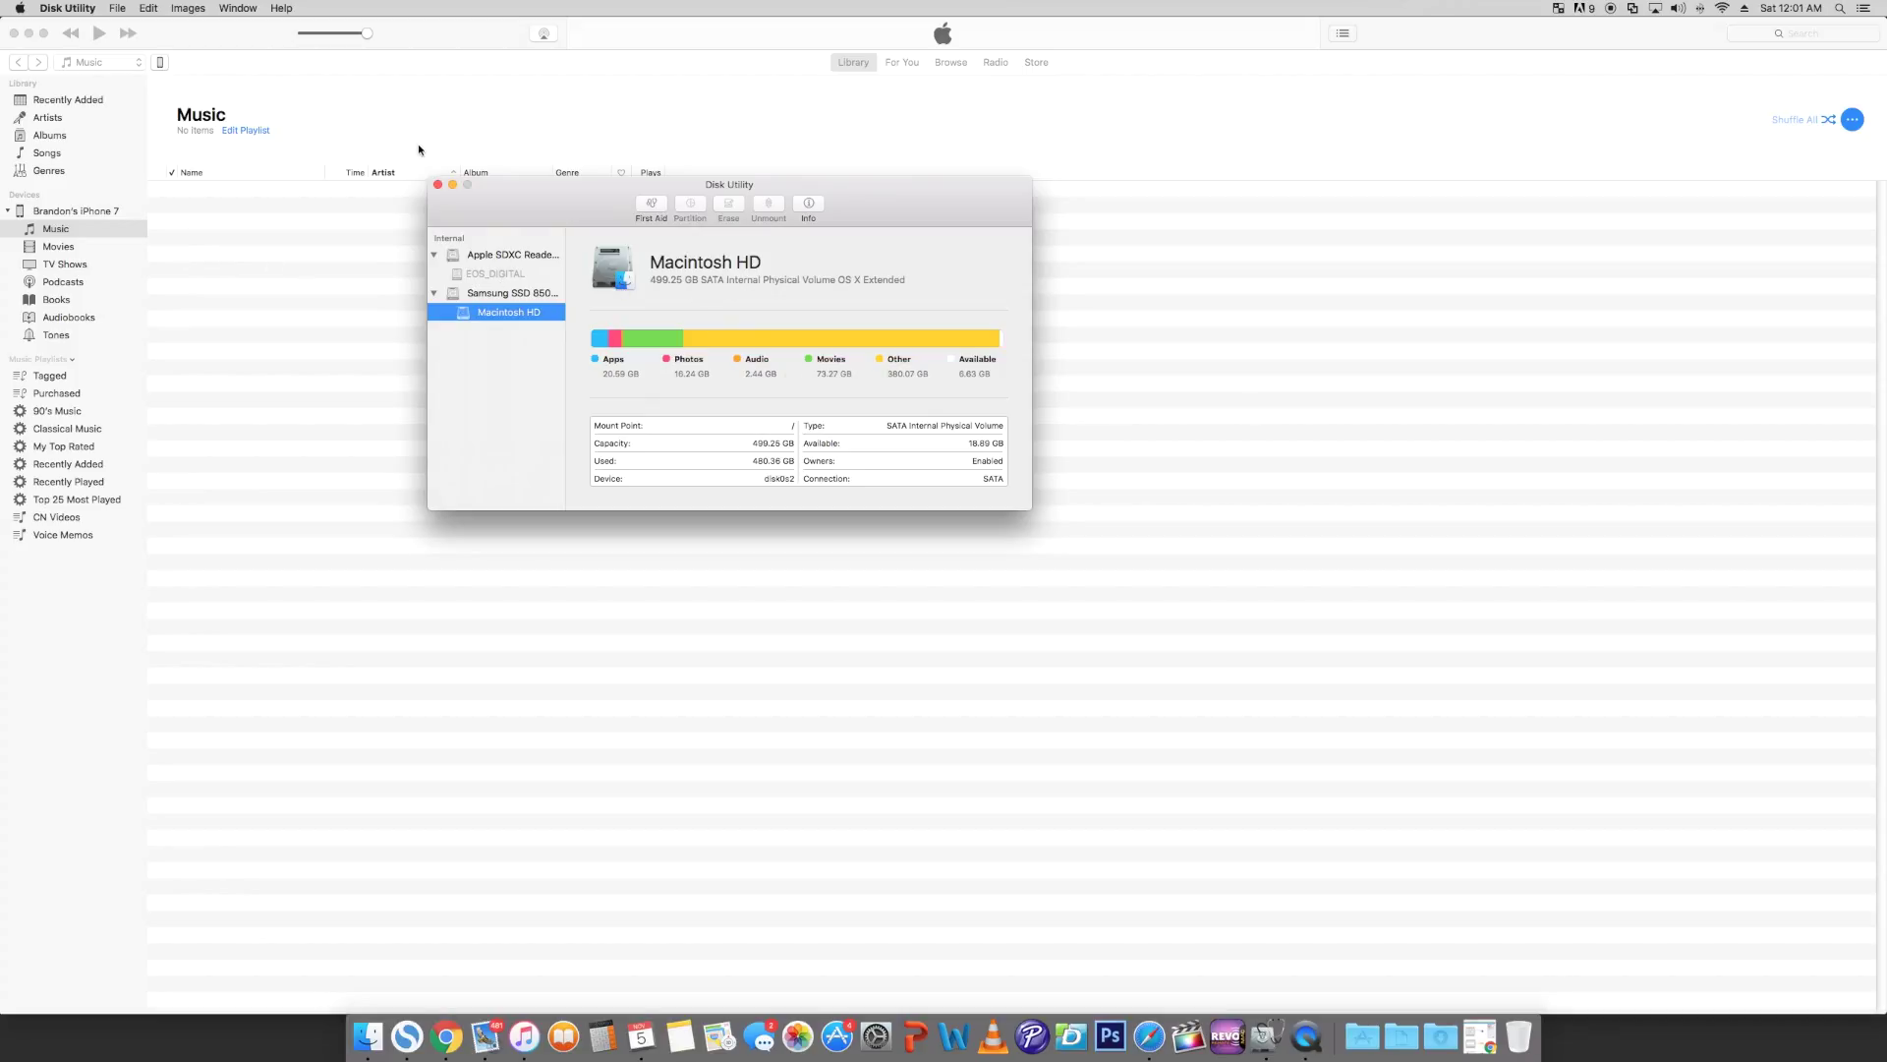
pyautogui.click(485, 131)
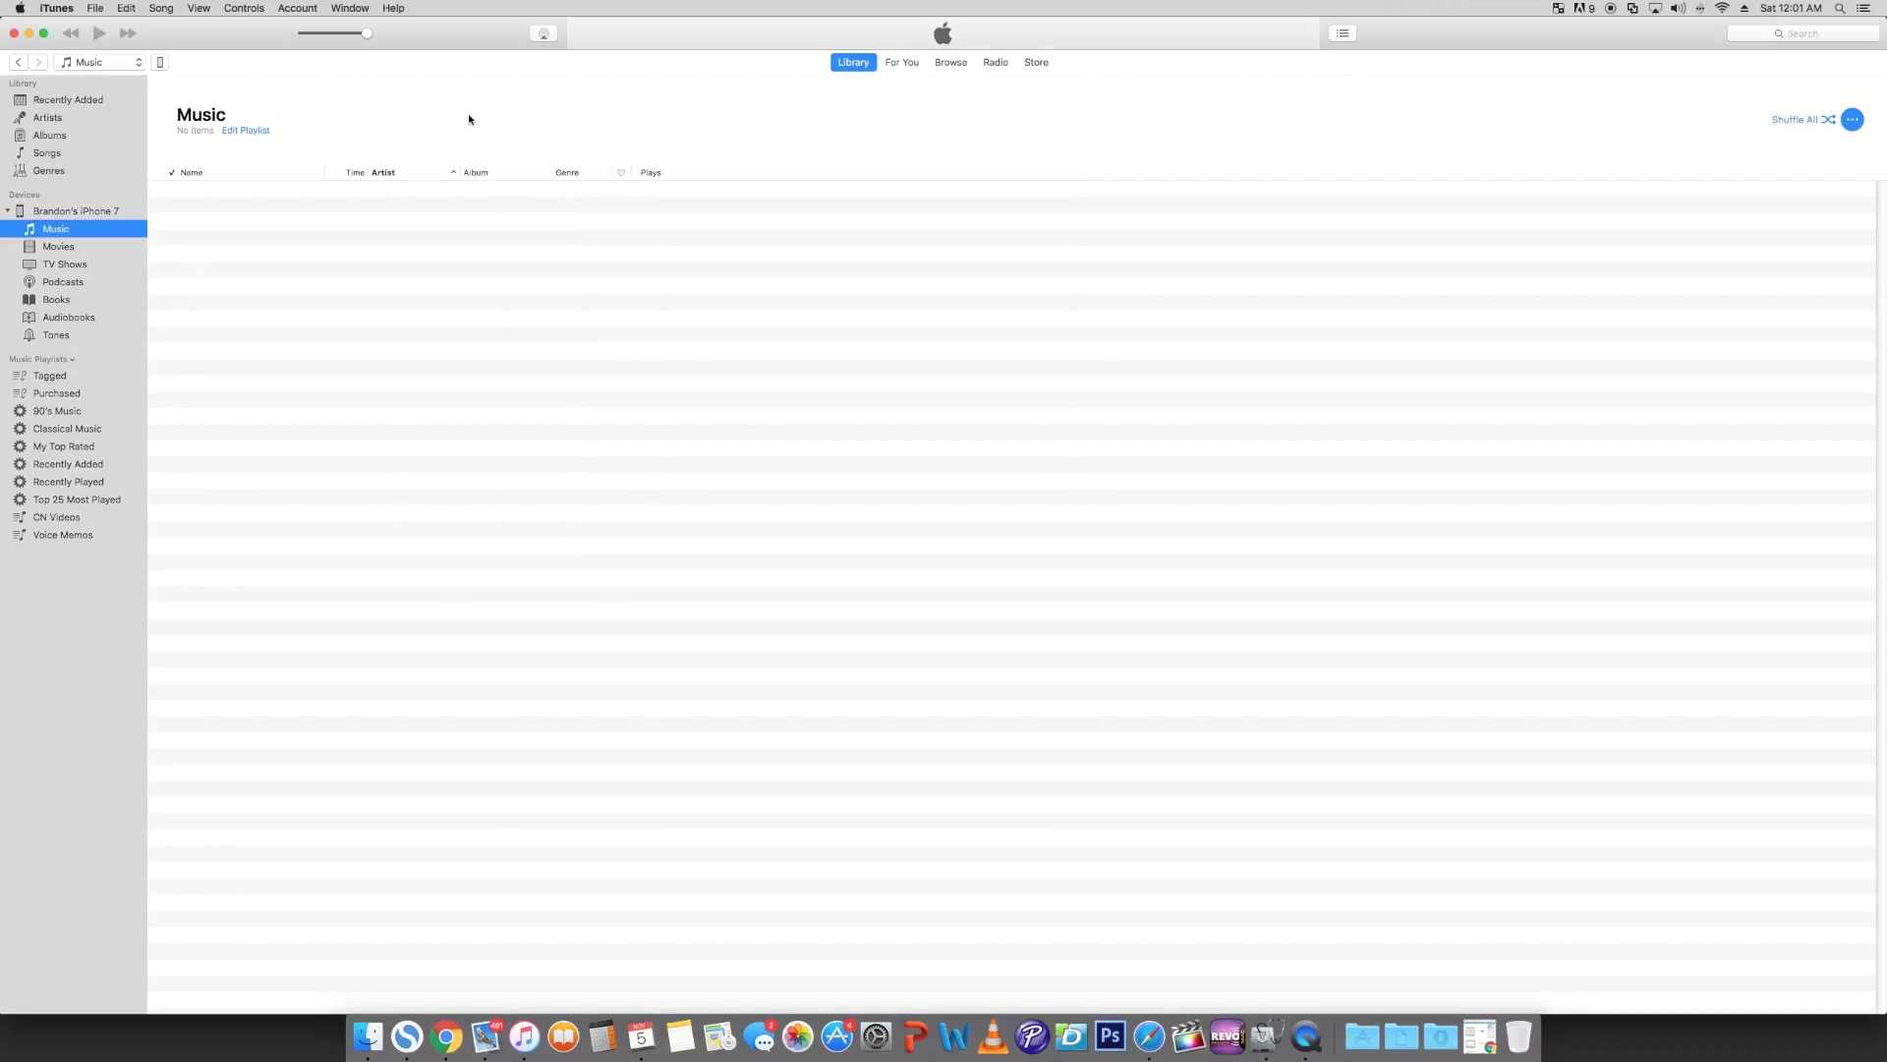
pyautogui.click(56, 9)
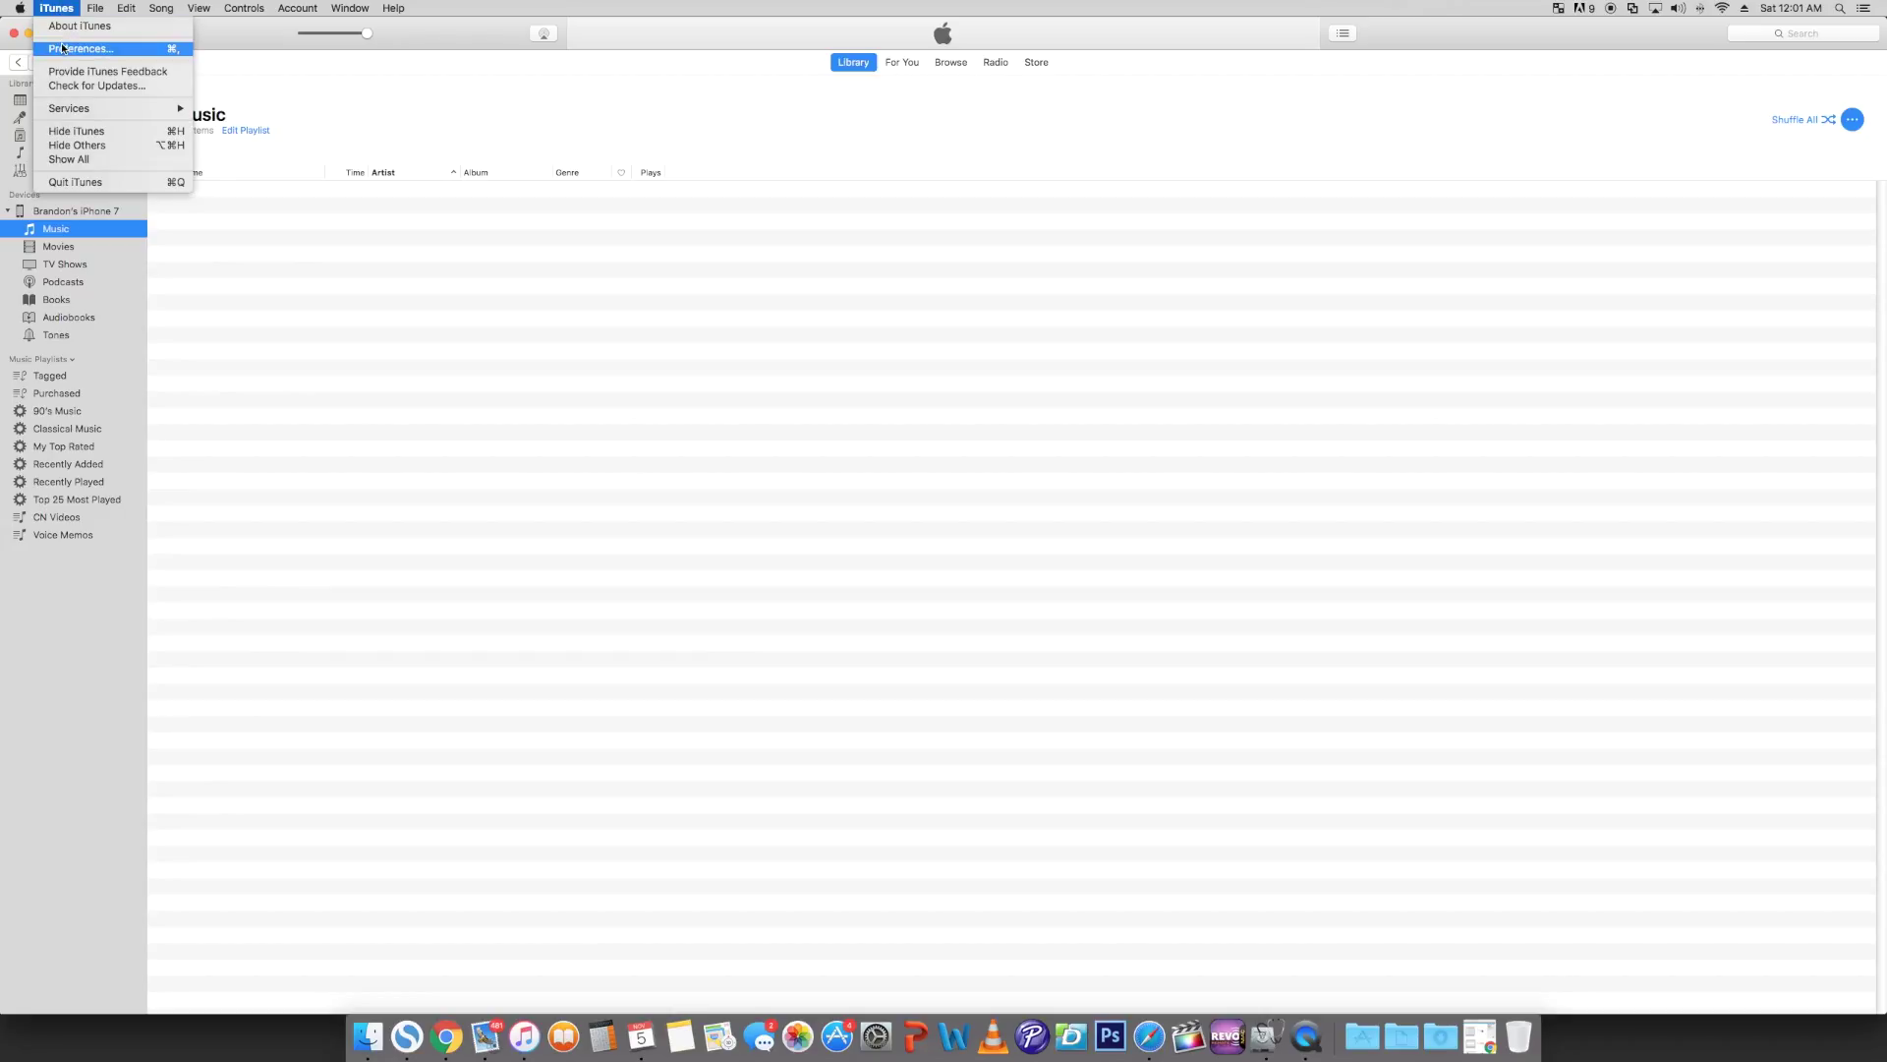
pyautogui.click(65, 48)
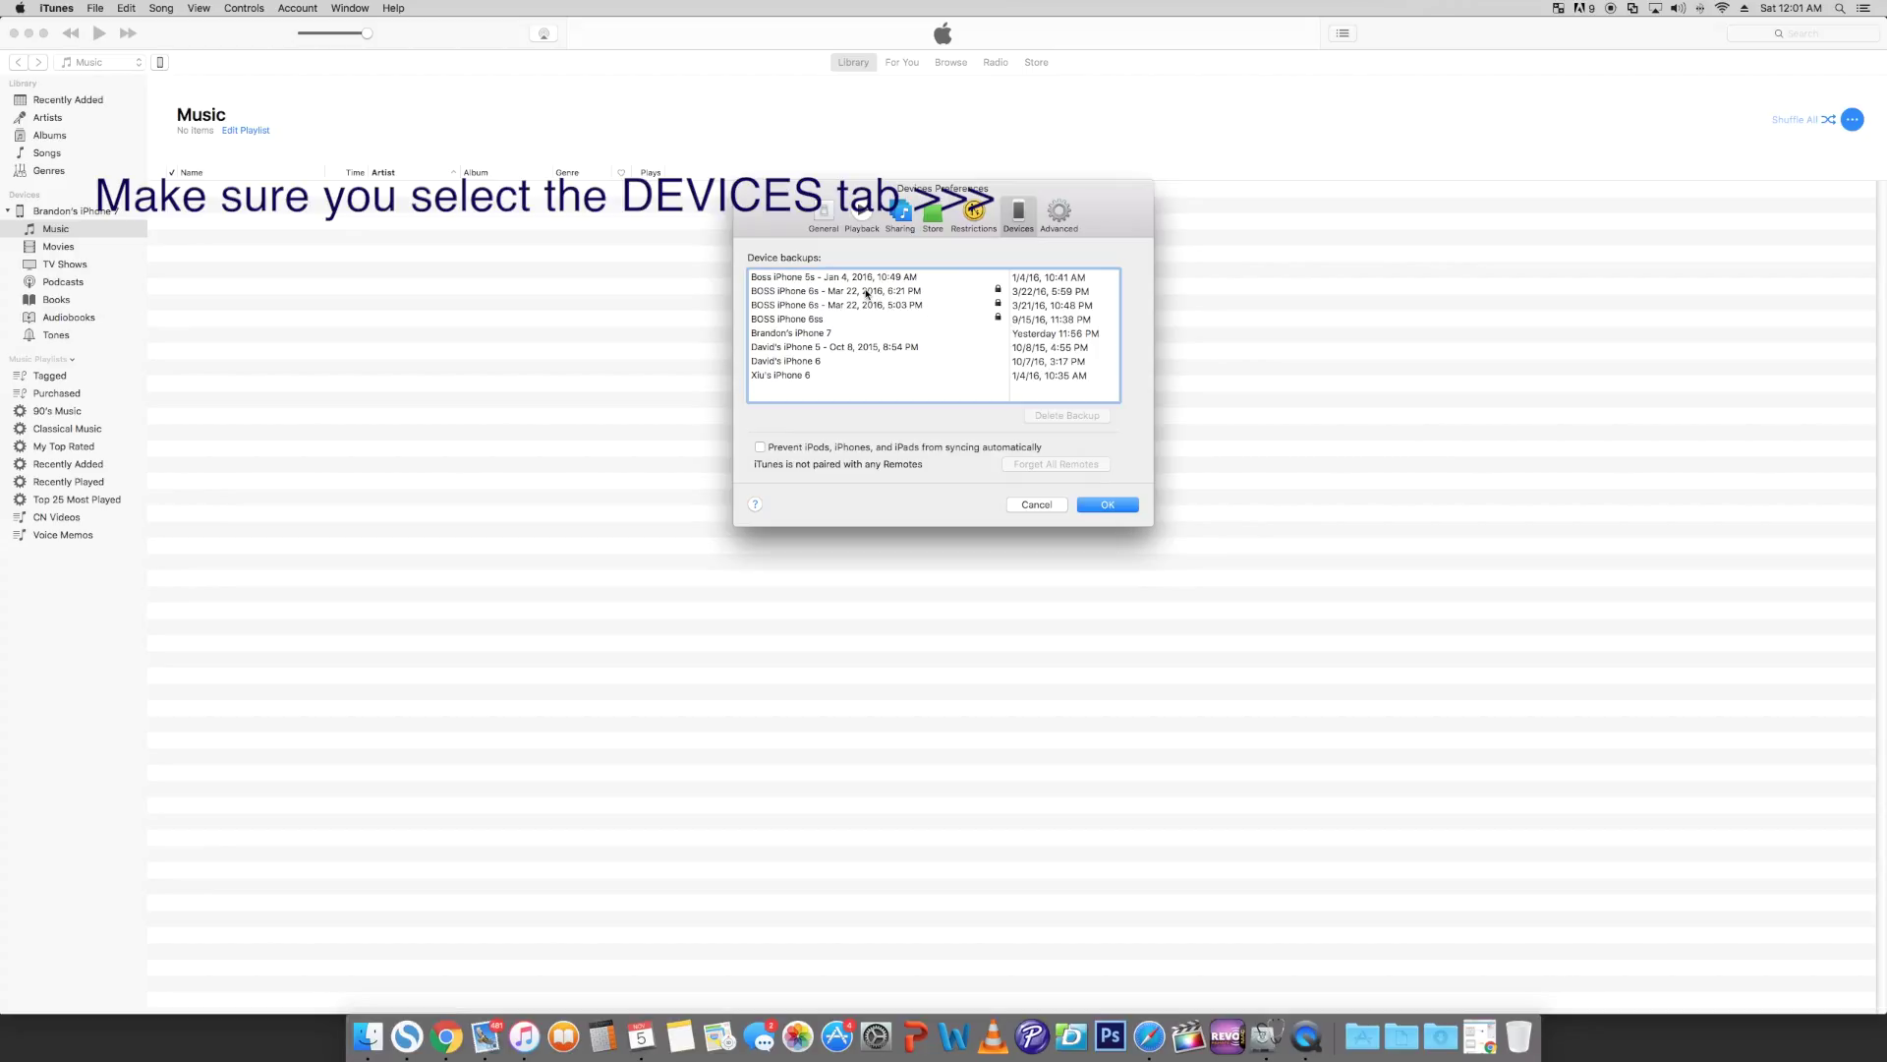
# - Select all three BOSS iPhone 6s backups and delete them, confirming the deletion
pyautogui.click(863, 293)
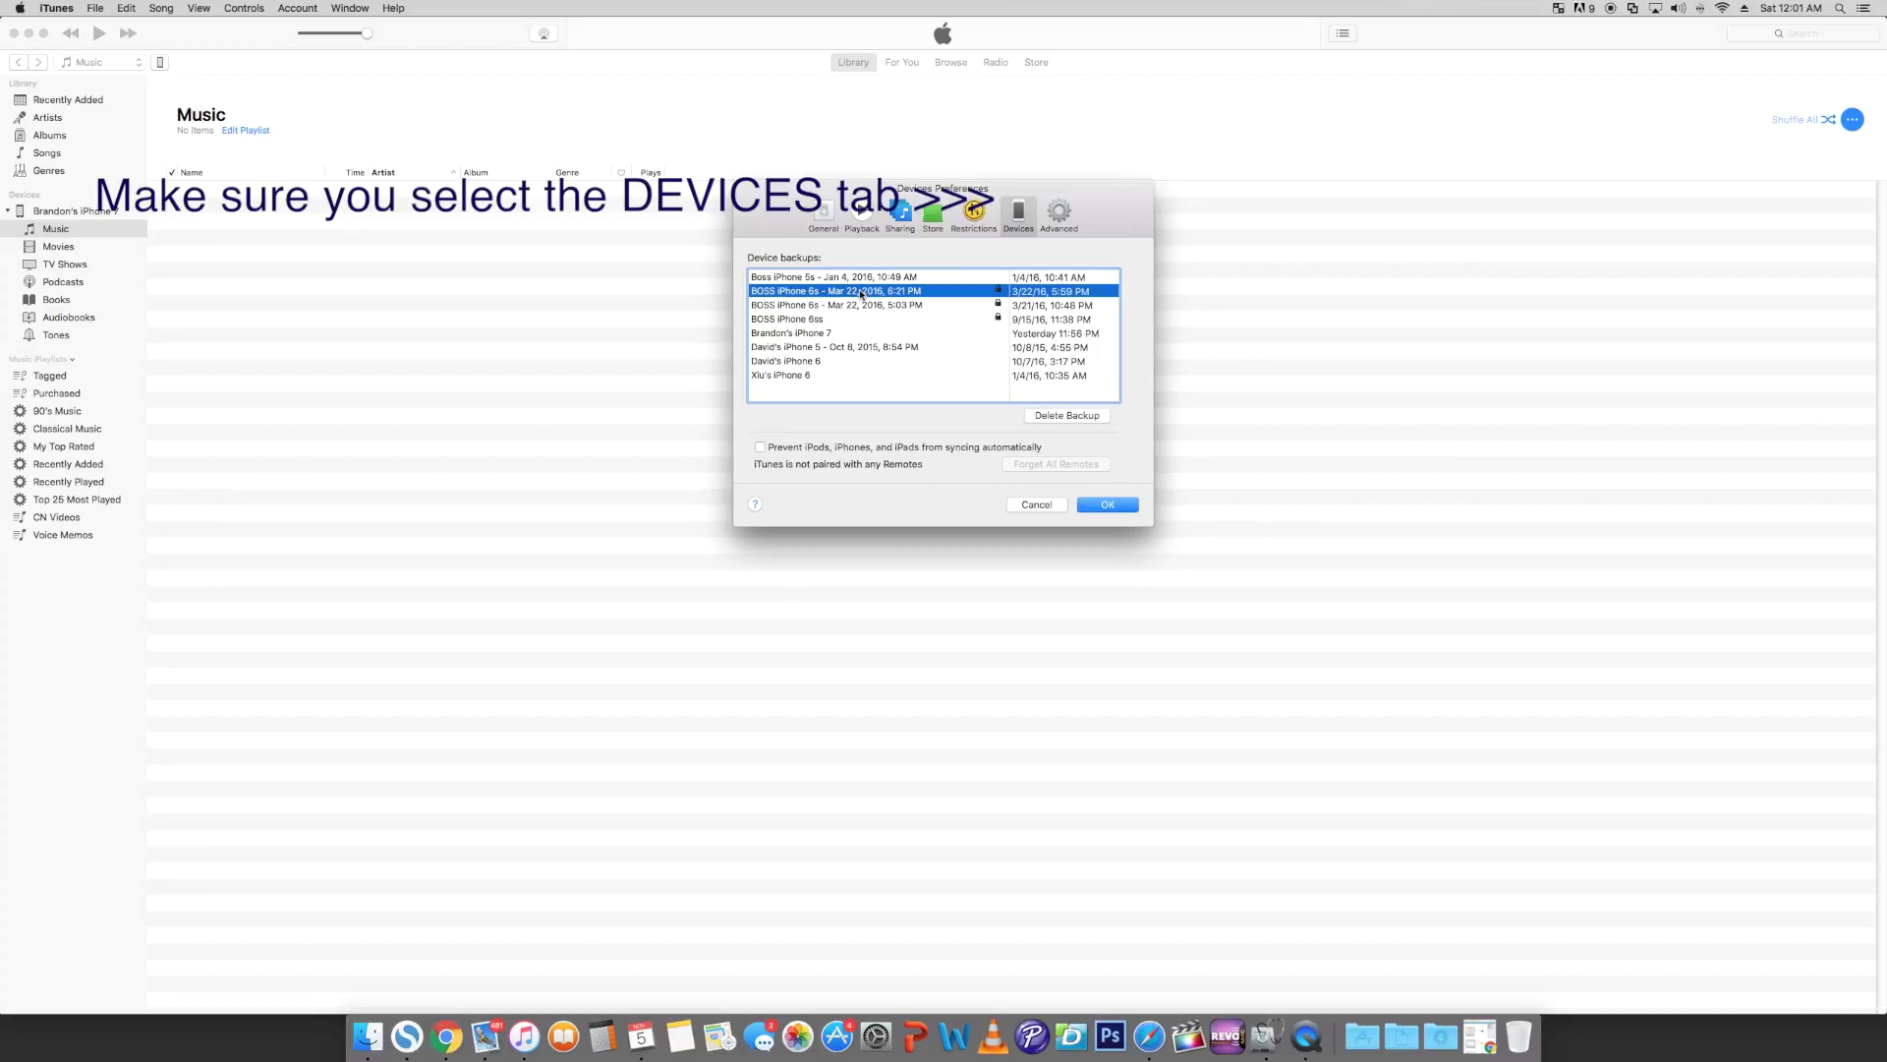
pyautogui.keyDown('shift'); pyautogui.click(809, 320); pyautogui.keyUp('shift')
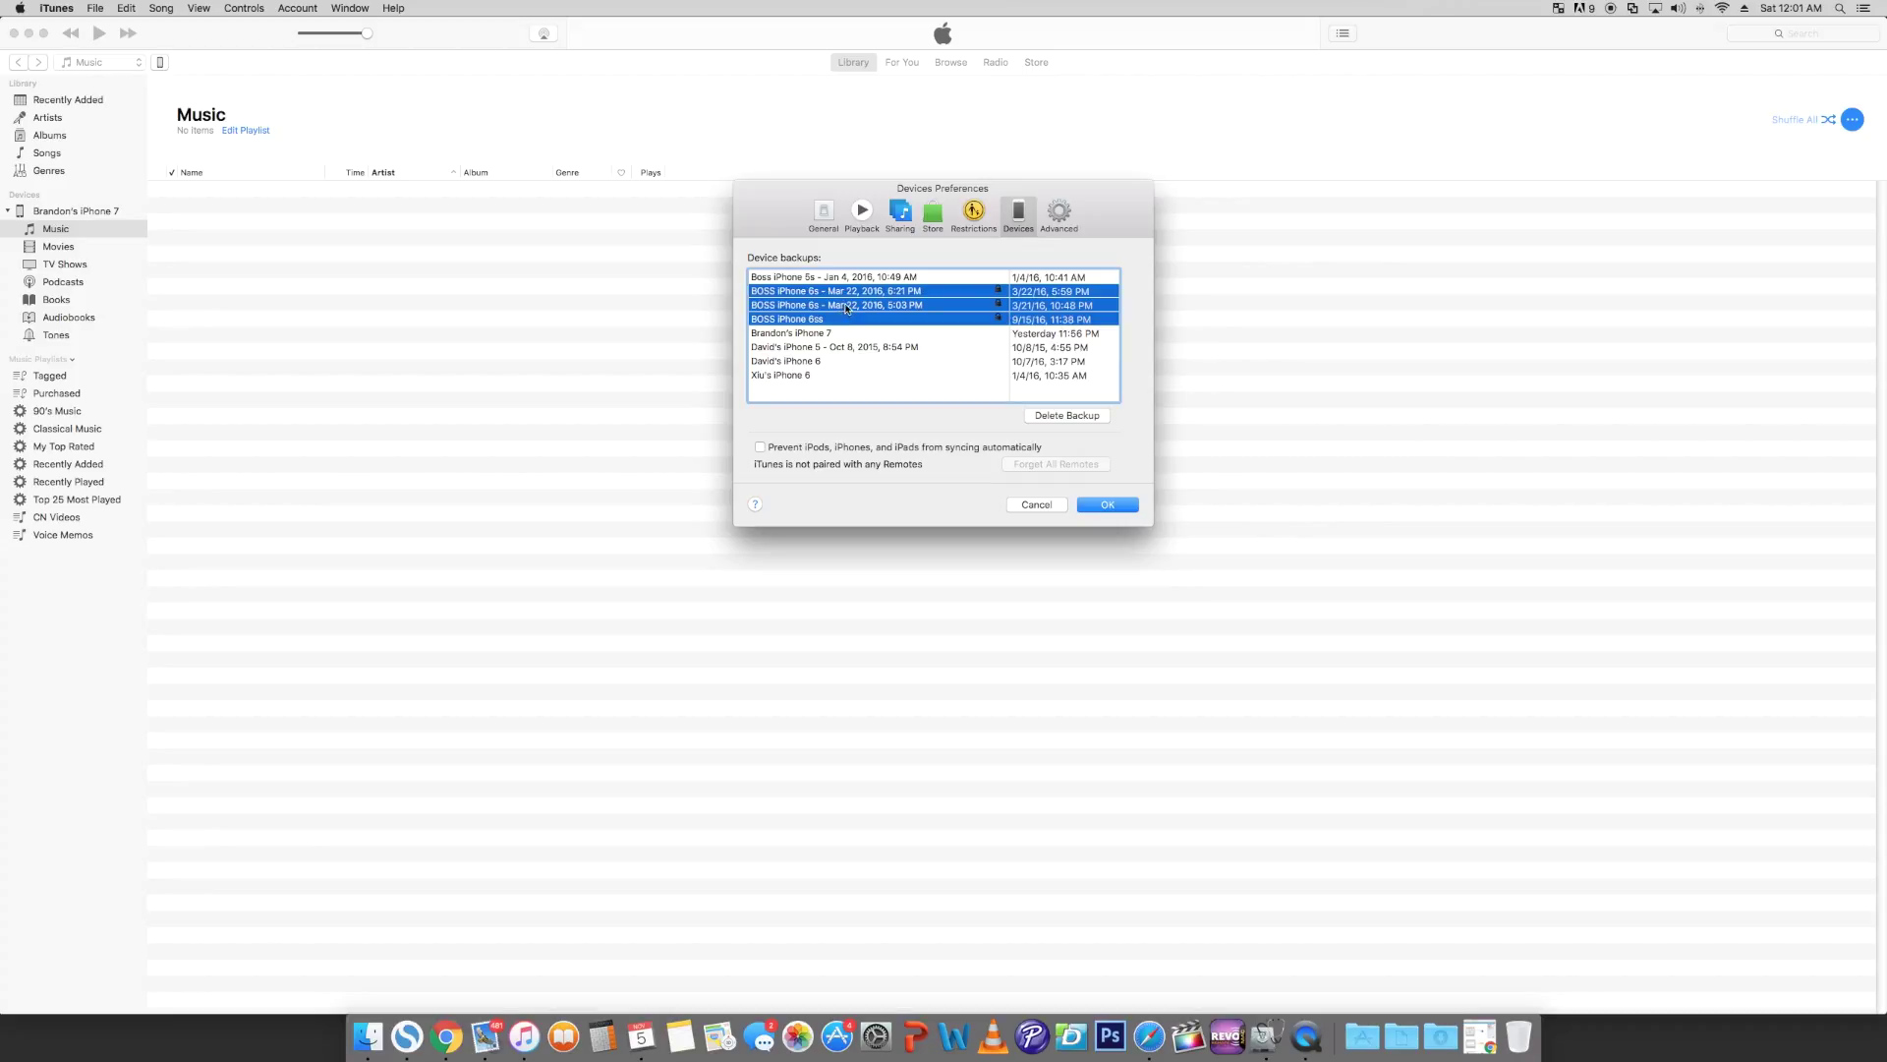
pyautogui.click(1093, 420)
pyautogui.click(1084, 340)
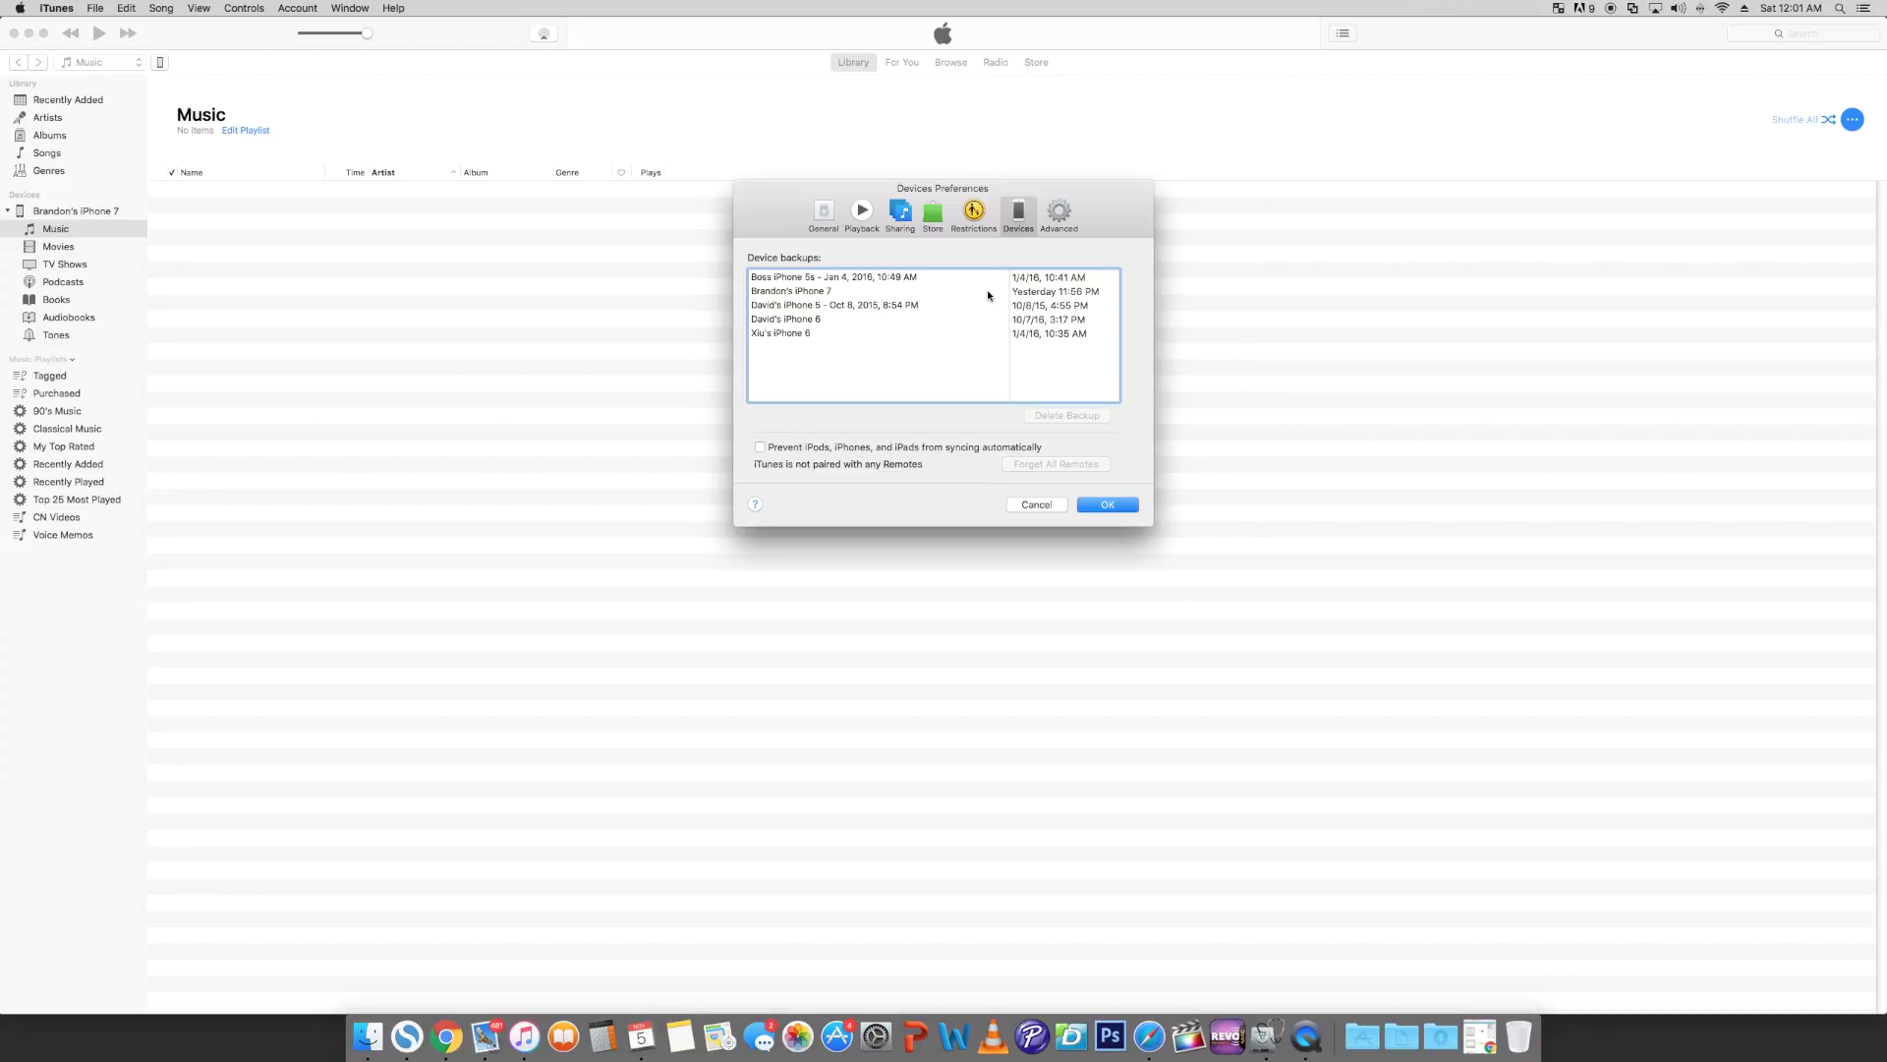
pyautogui.click(1052, 293)
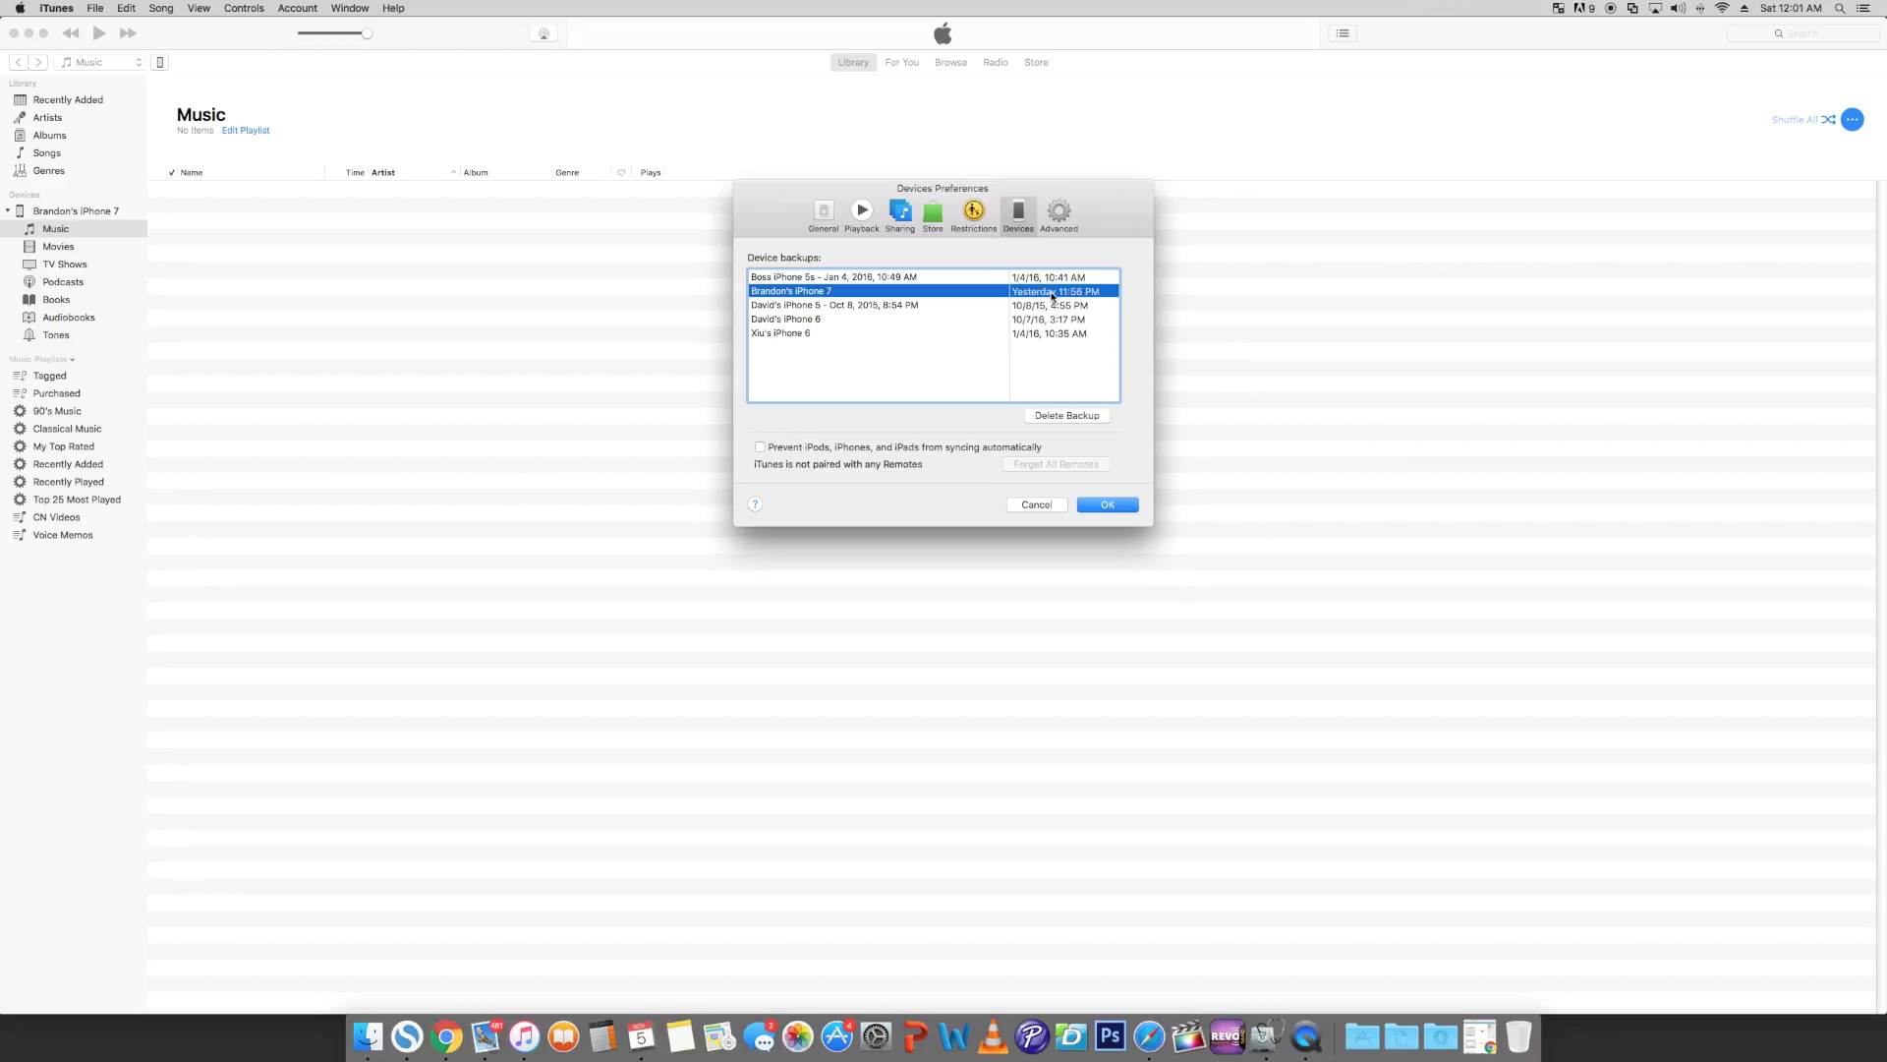
pyautogui.click(1068, 416)
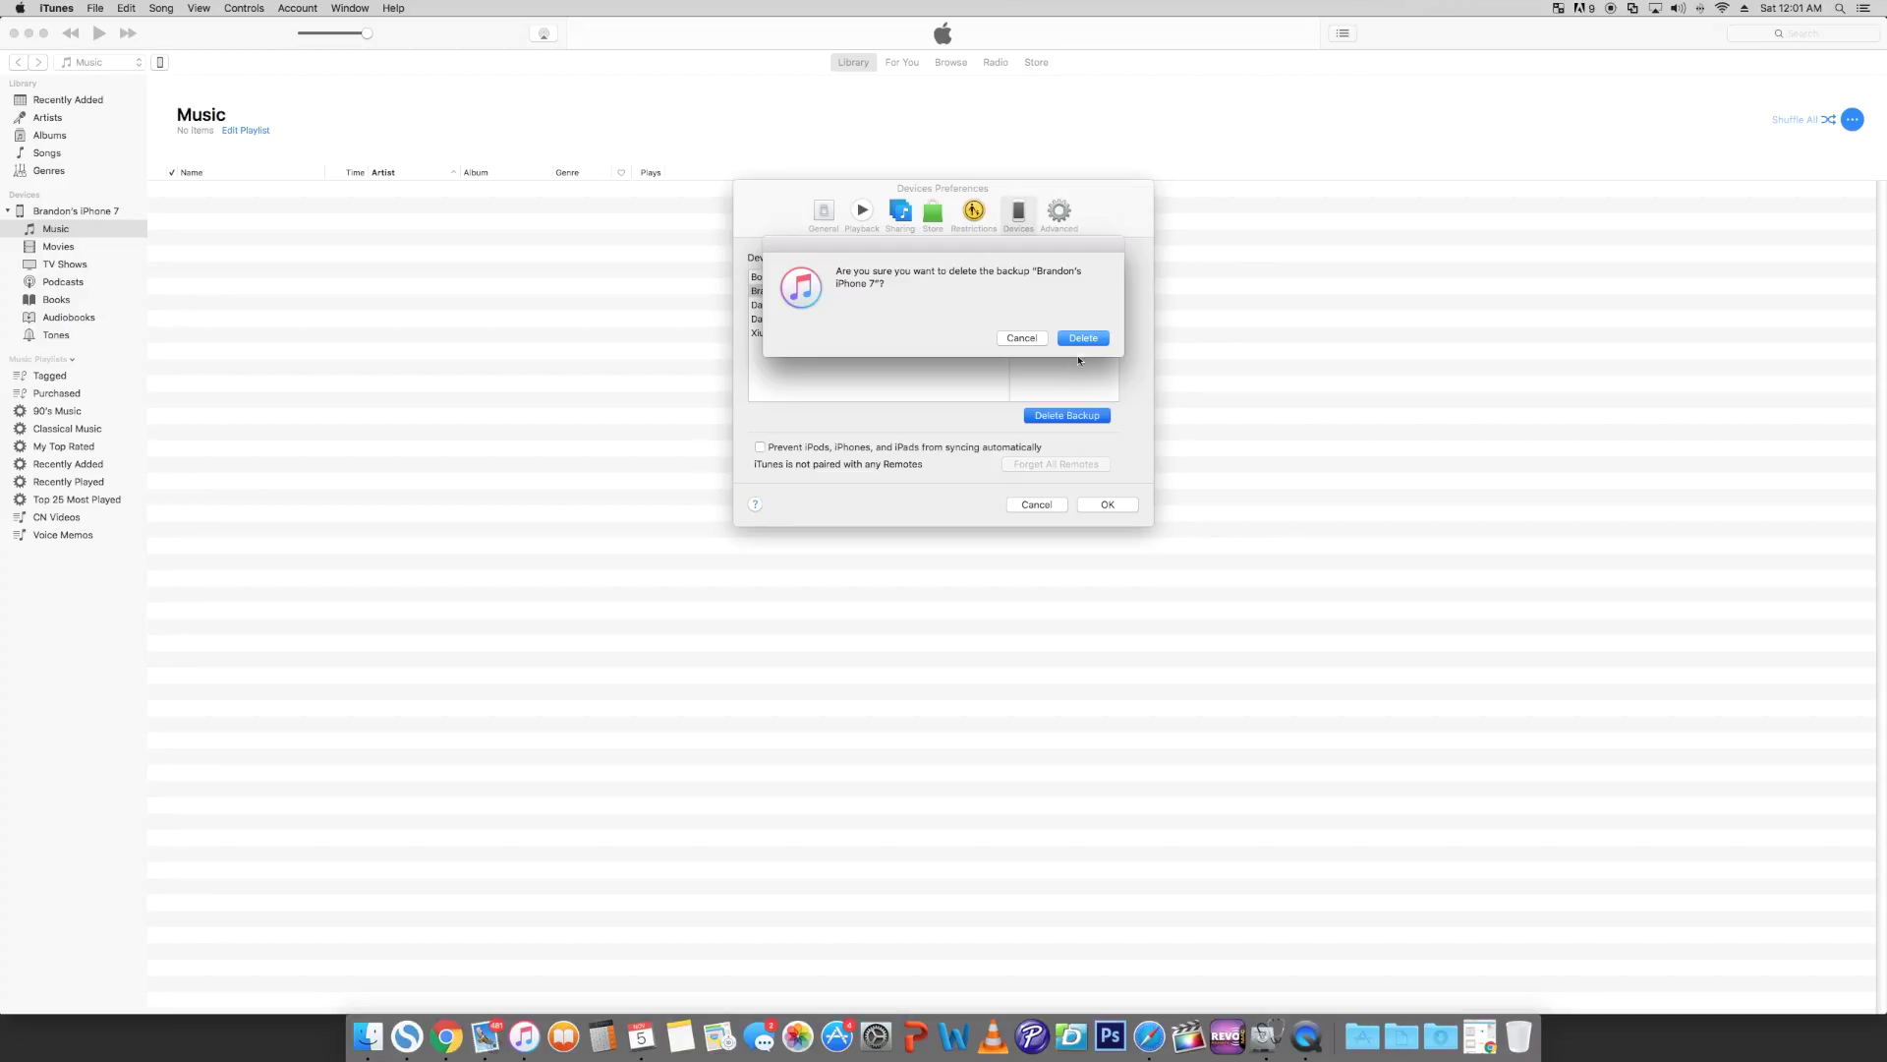
pyautogui.click(1083, 339)
# - Delete the Boss iPhone 5s backup, confirm, and close the preferences with OK
pyautogui.click(853, 278)
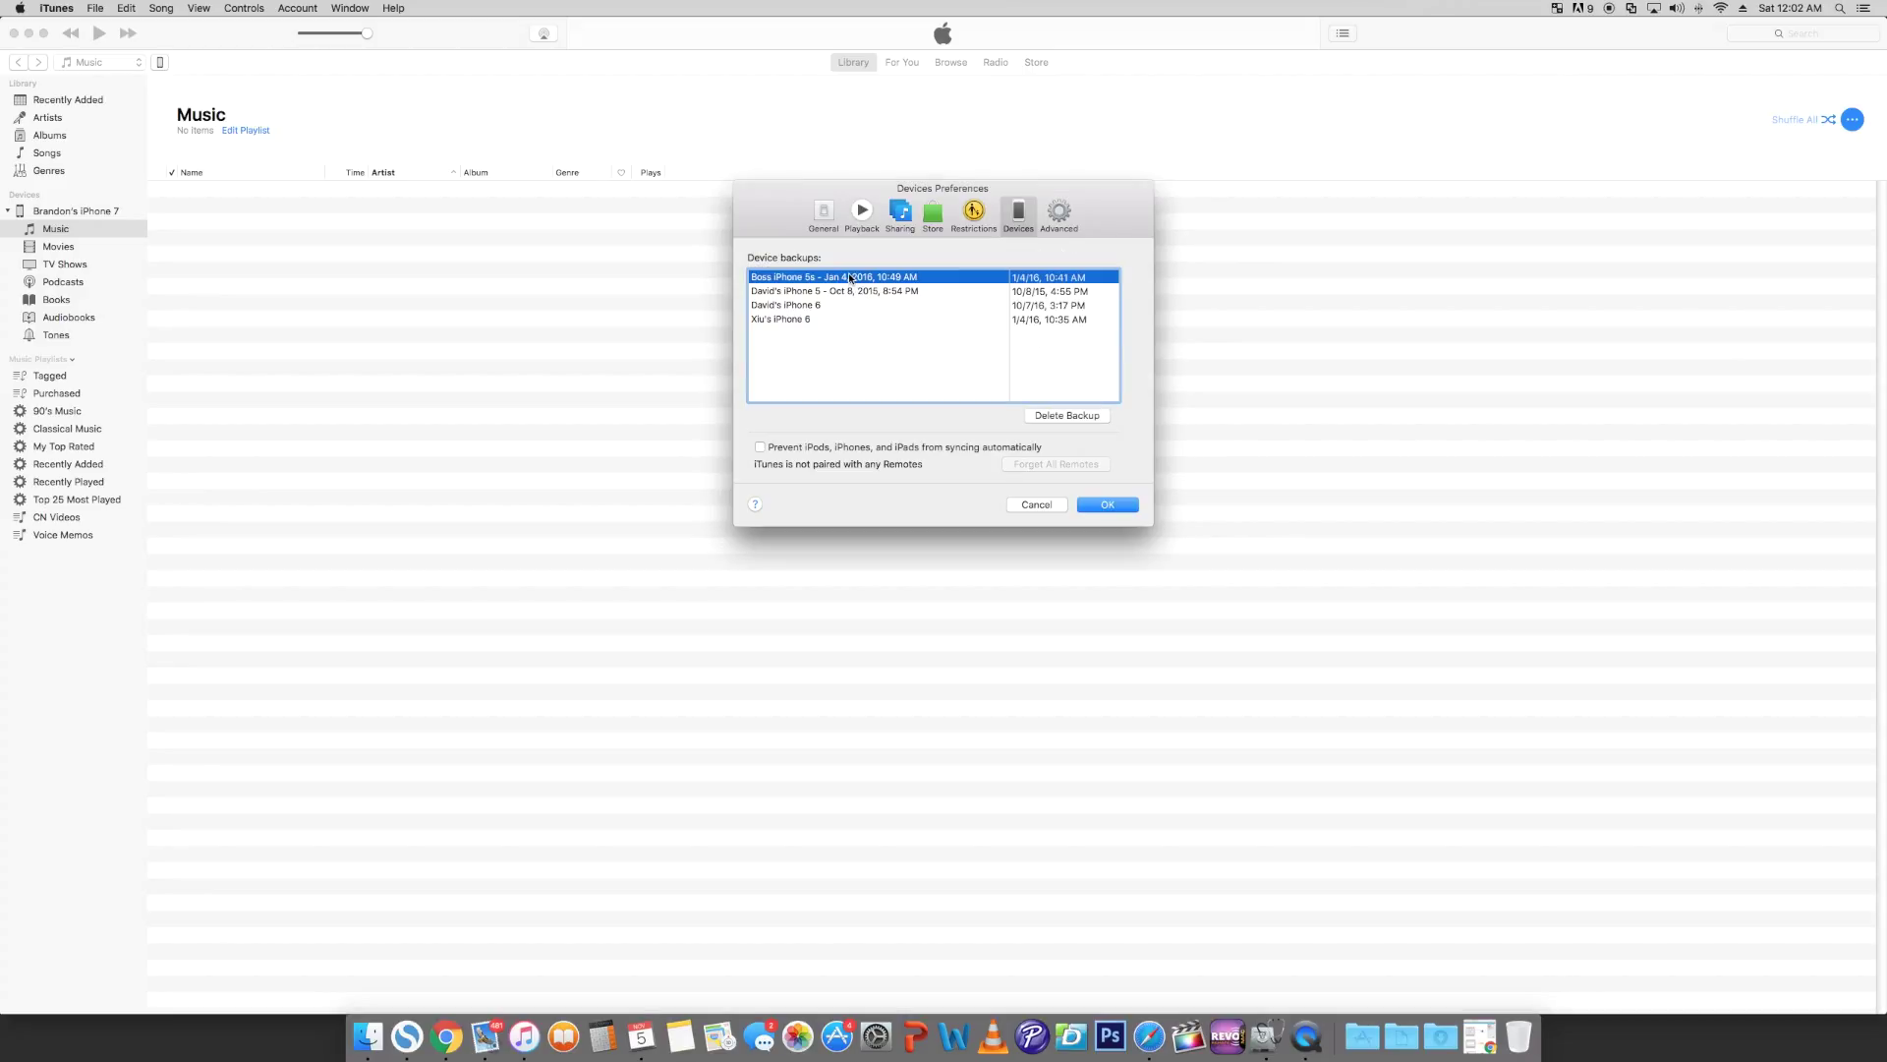
pyautogui.click(1090, 418)
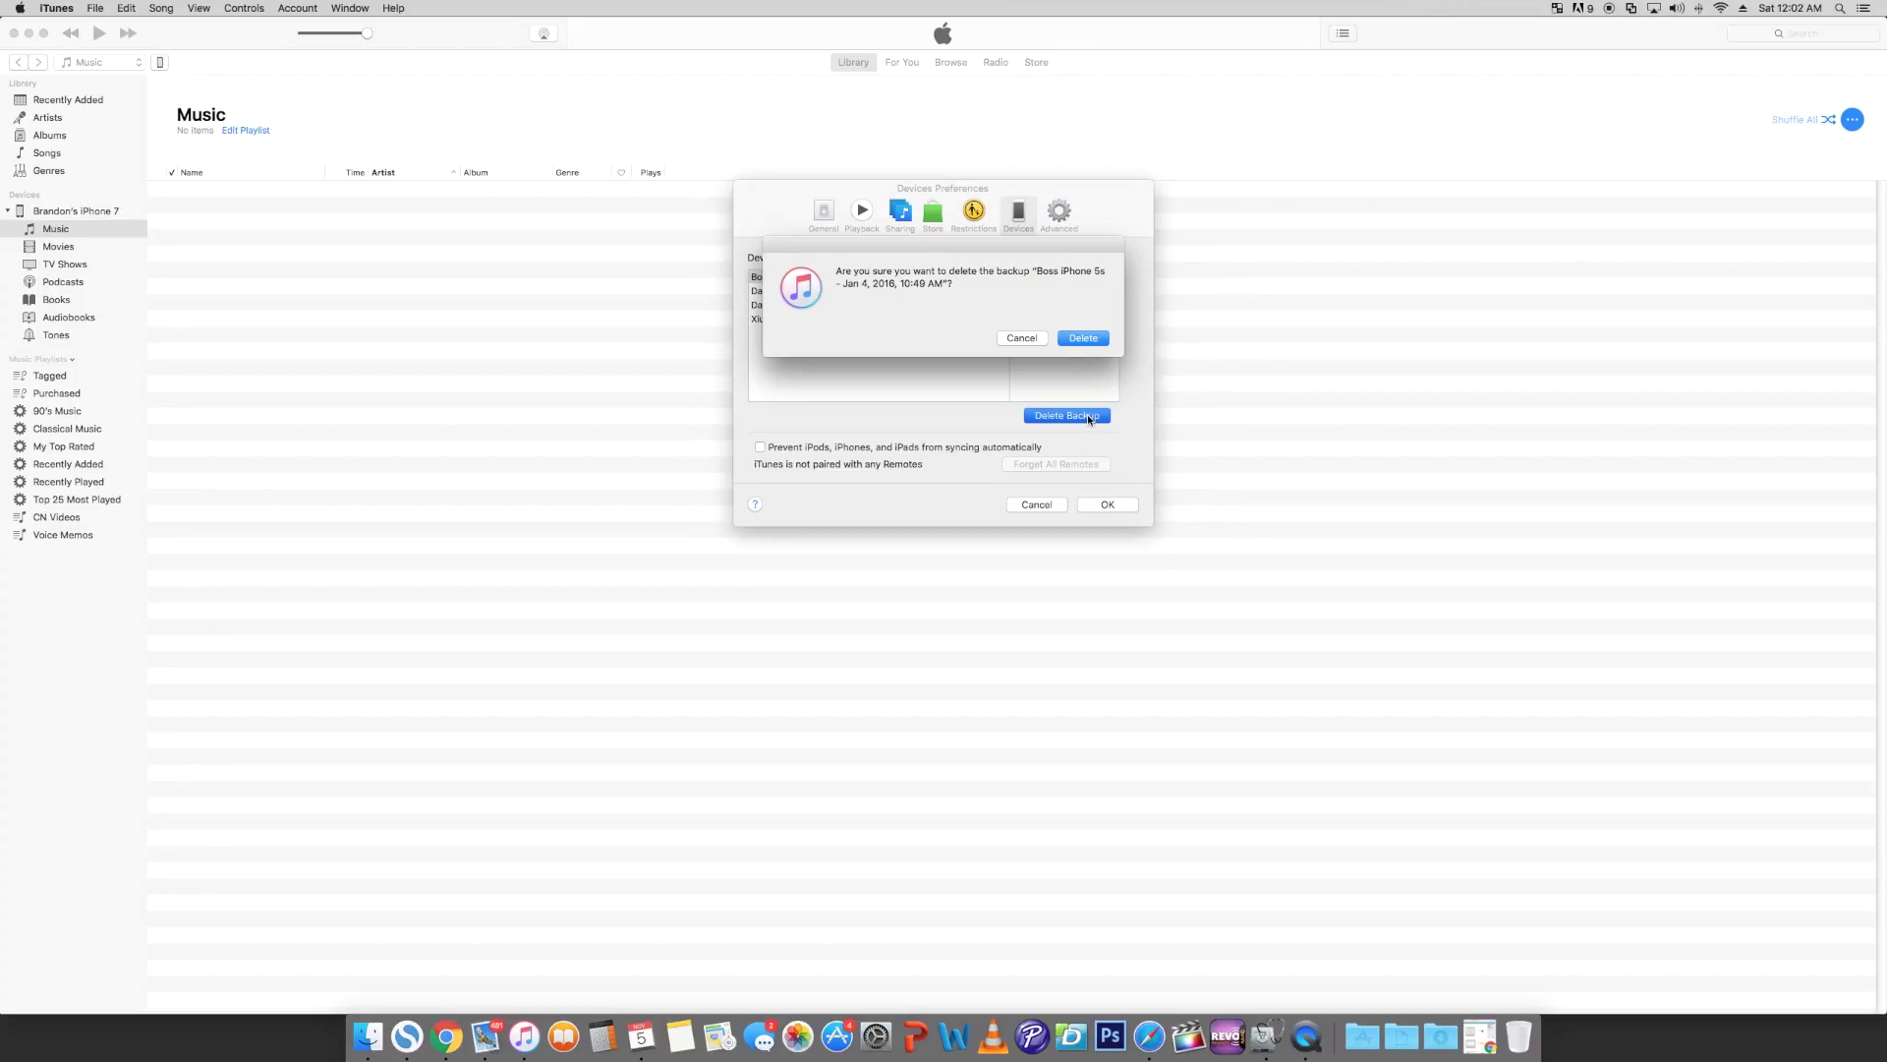
pyautogui.click(1083, 339)
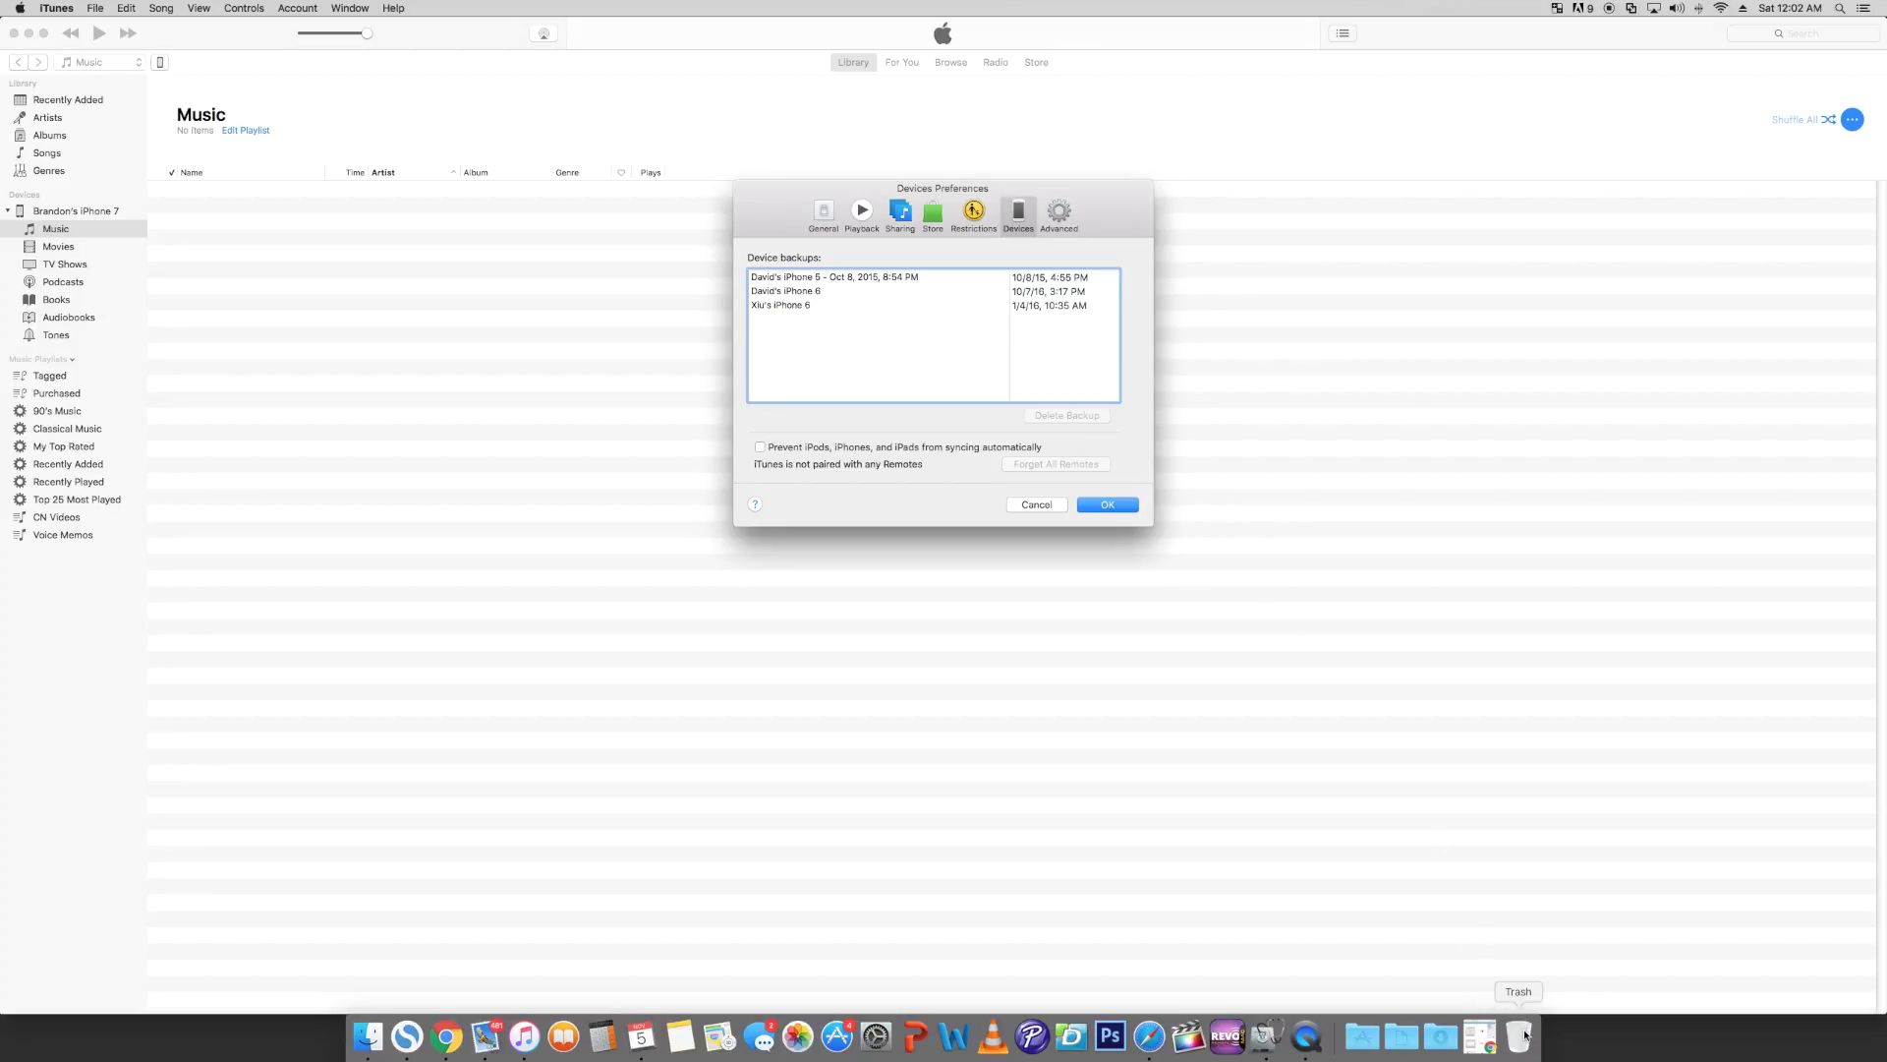
pyautogui.click(1108, 505)
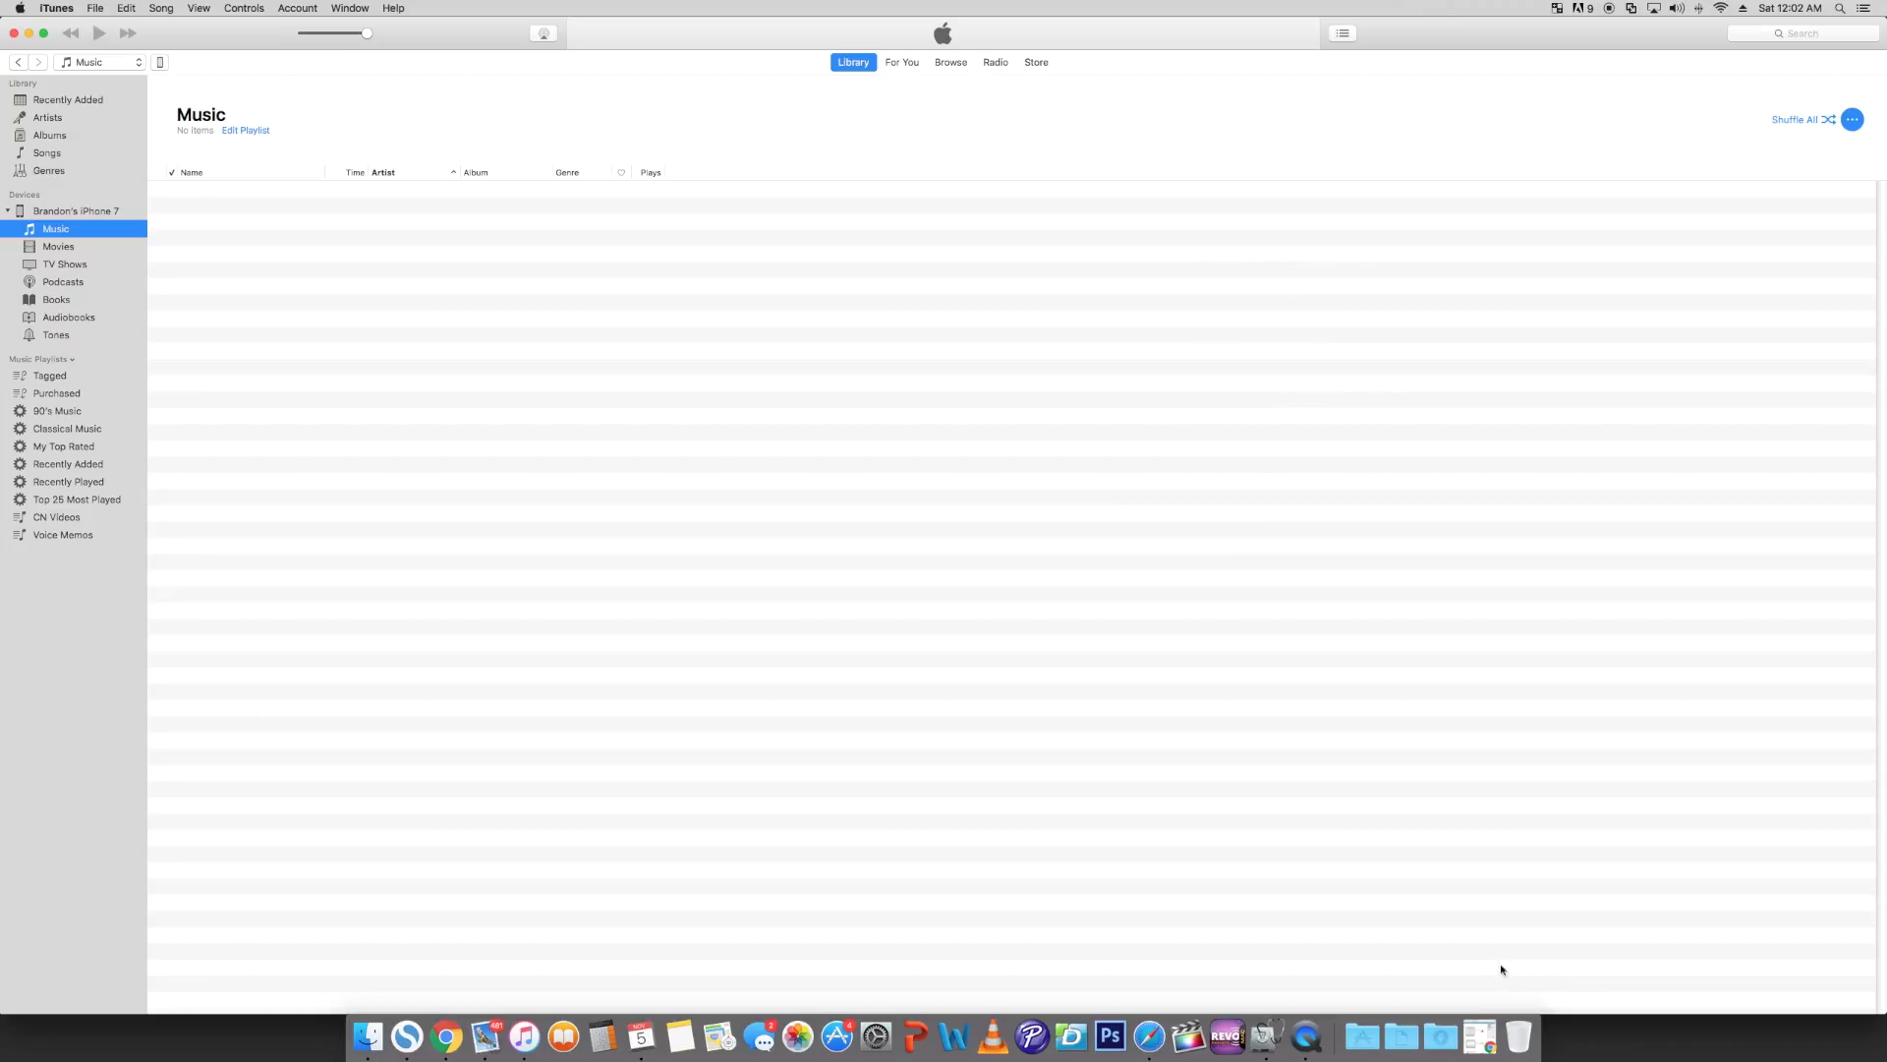
# - Check the Trash is empty, close it, and bring Disk Utility back up
pyautogui.click(1518, 1038)
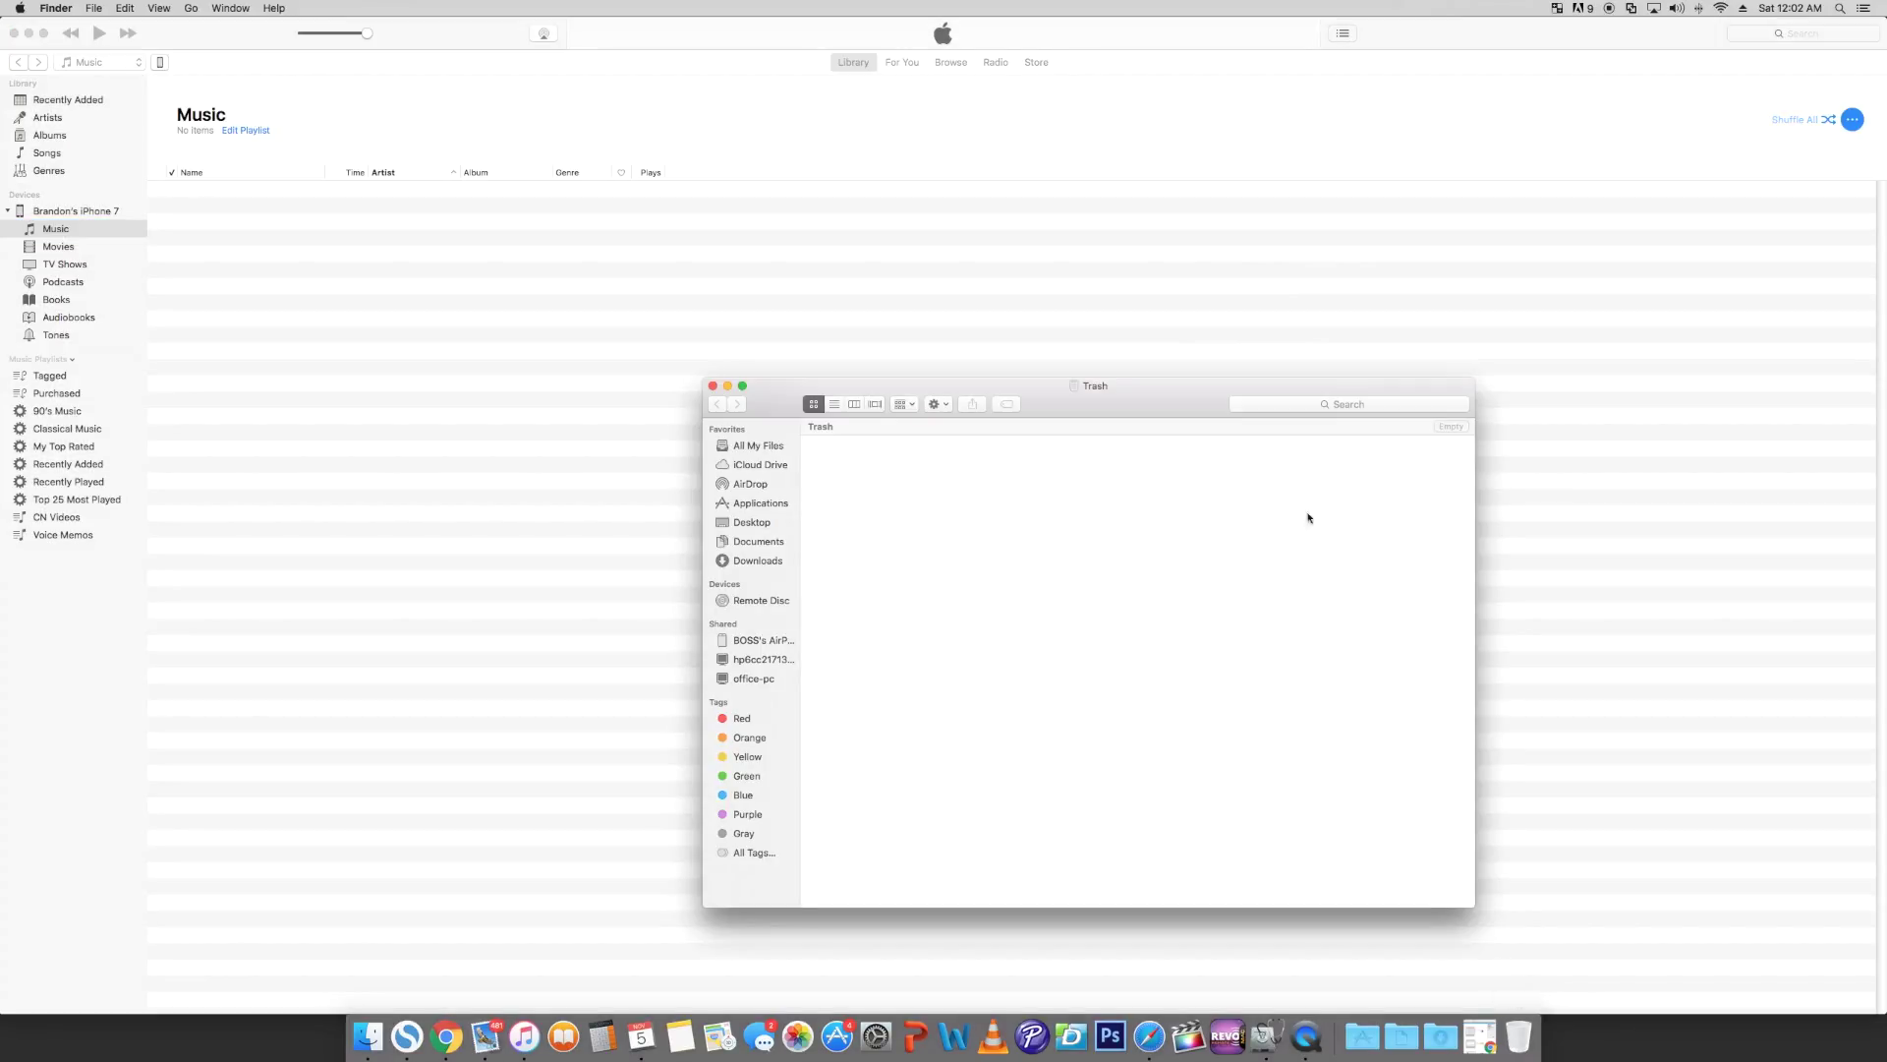
pyautogui.click(713, 388)
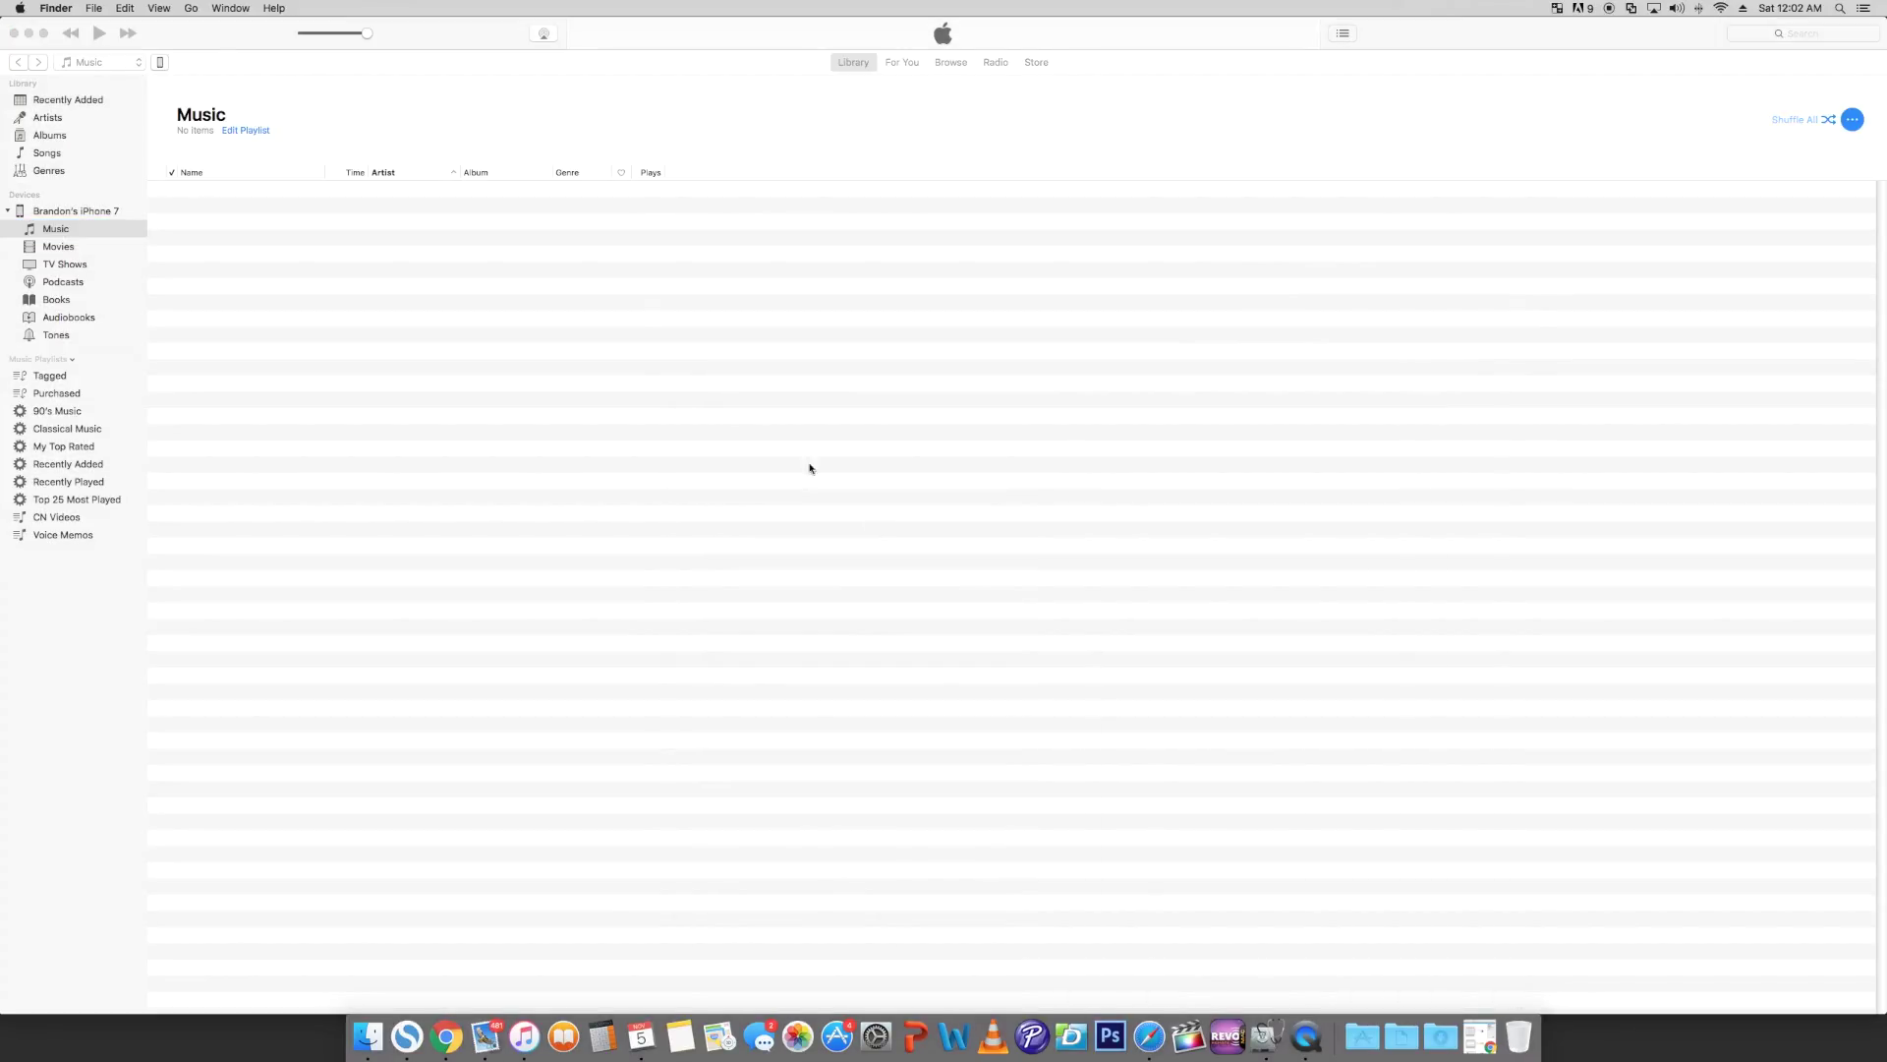
pyautogui.click(1265, 1039)
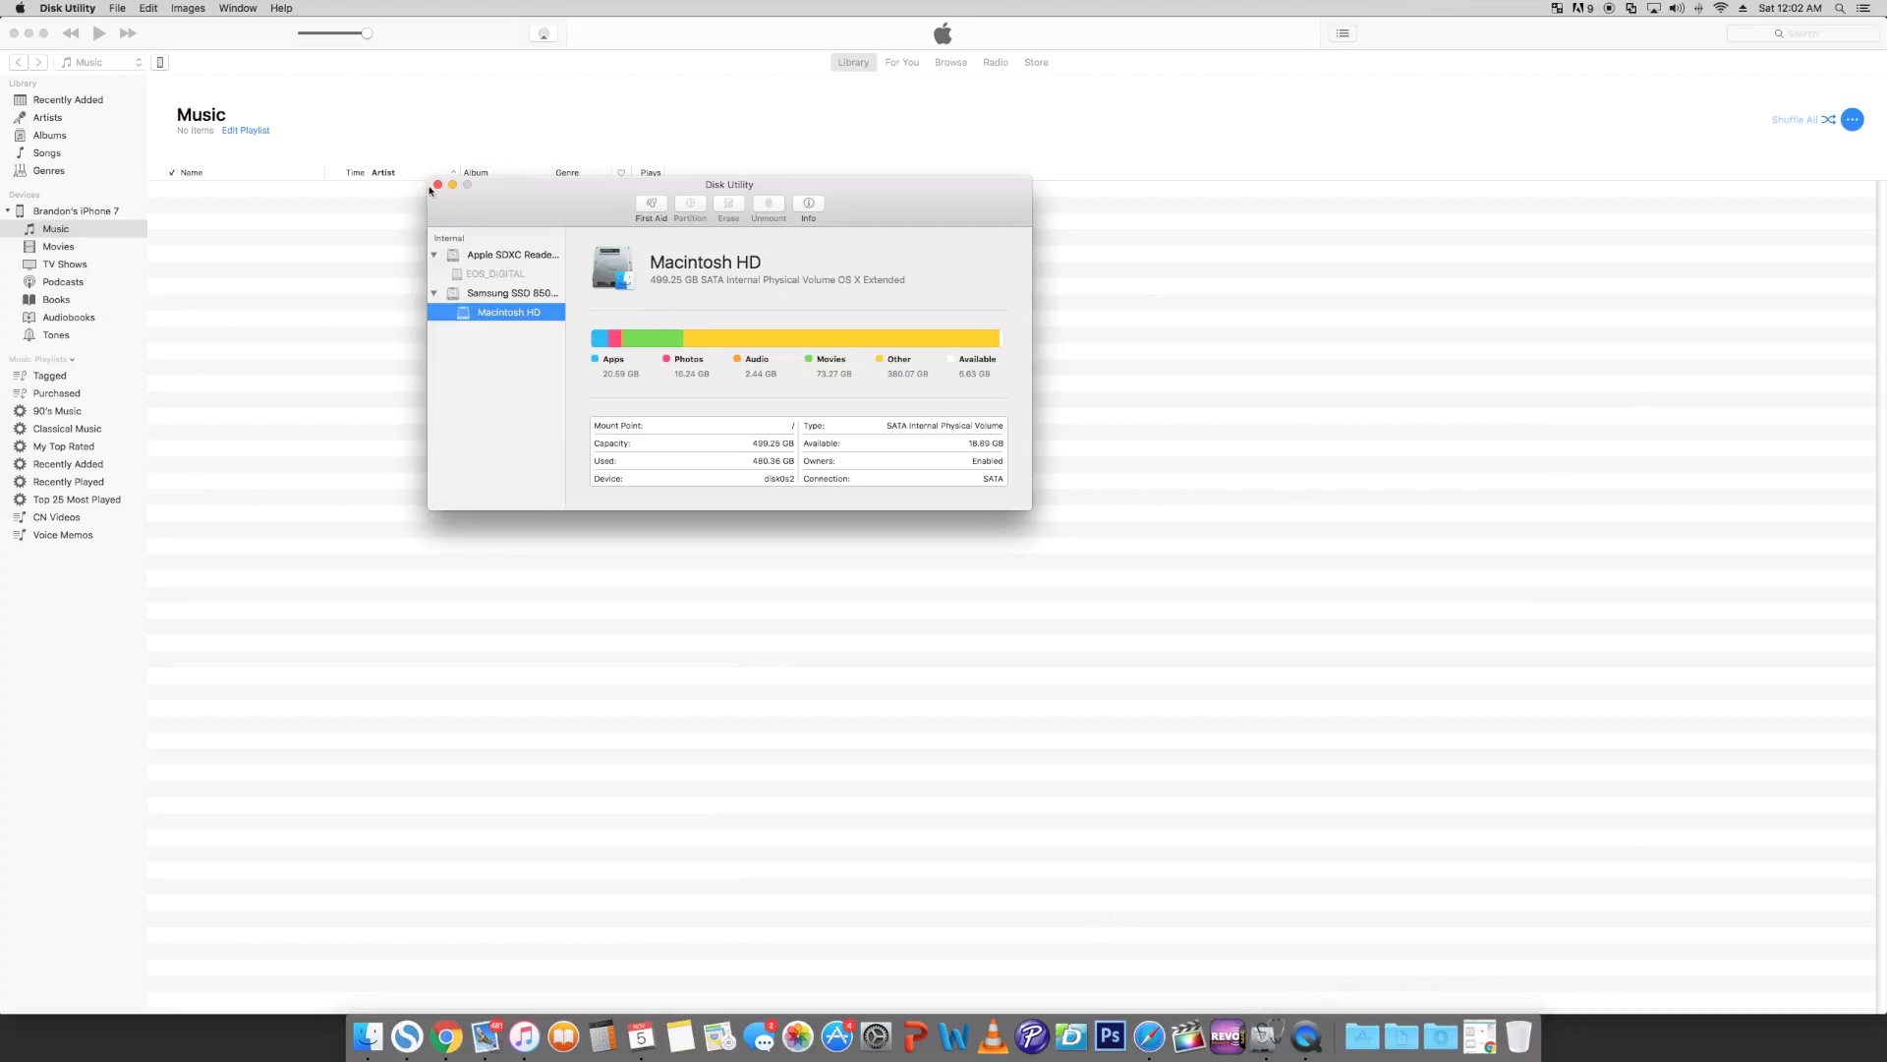
# - Quit and relaunch Disk Utility from Applications > Utilities to refresh Macintosh HD's available space
pyautogui.click(436, 186)
pyautogui.click(1342, 1037)
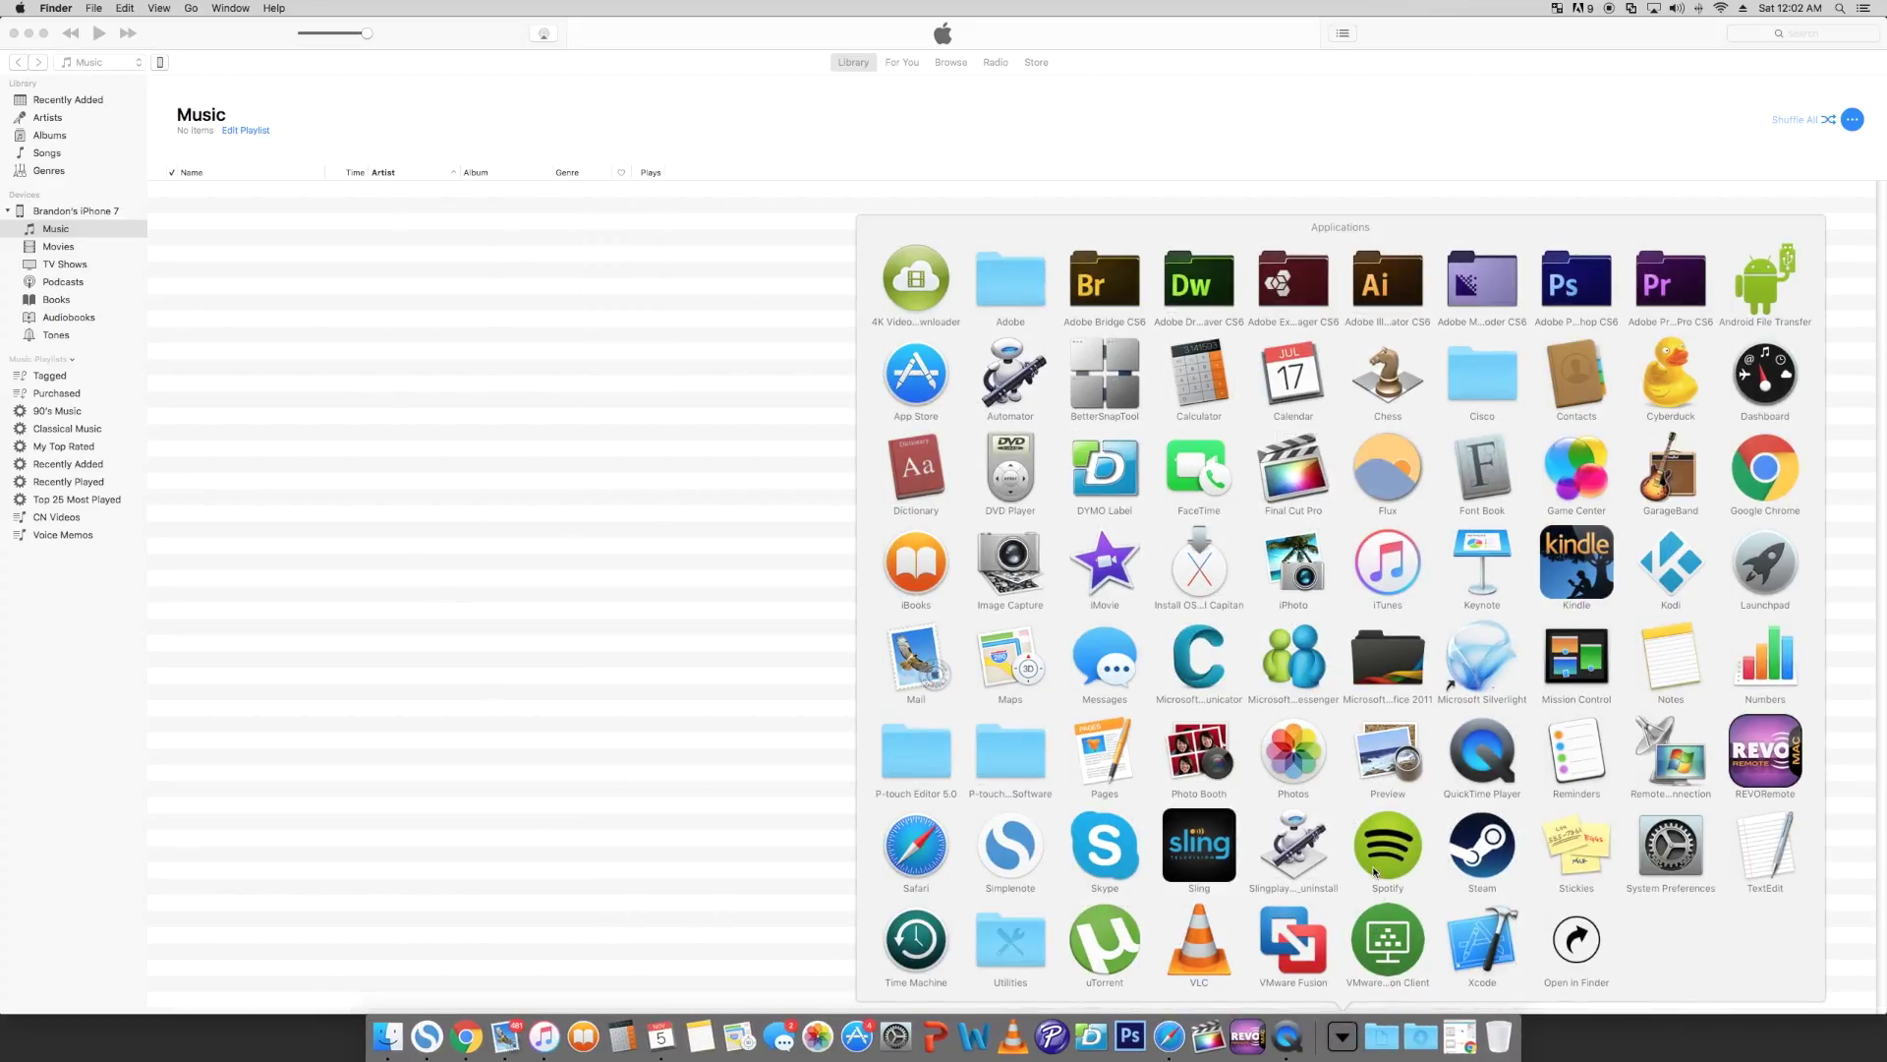
pyautogui.click(1016, 944)
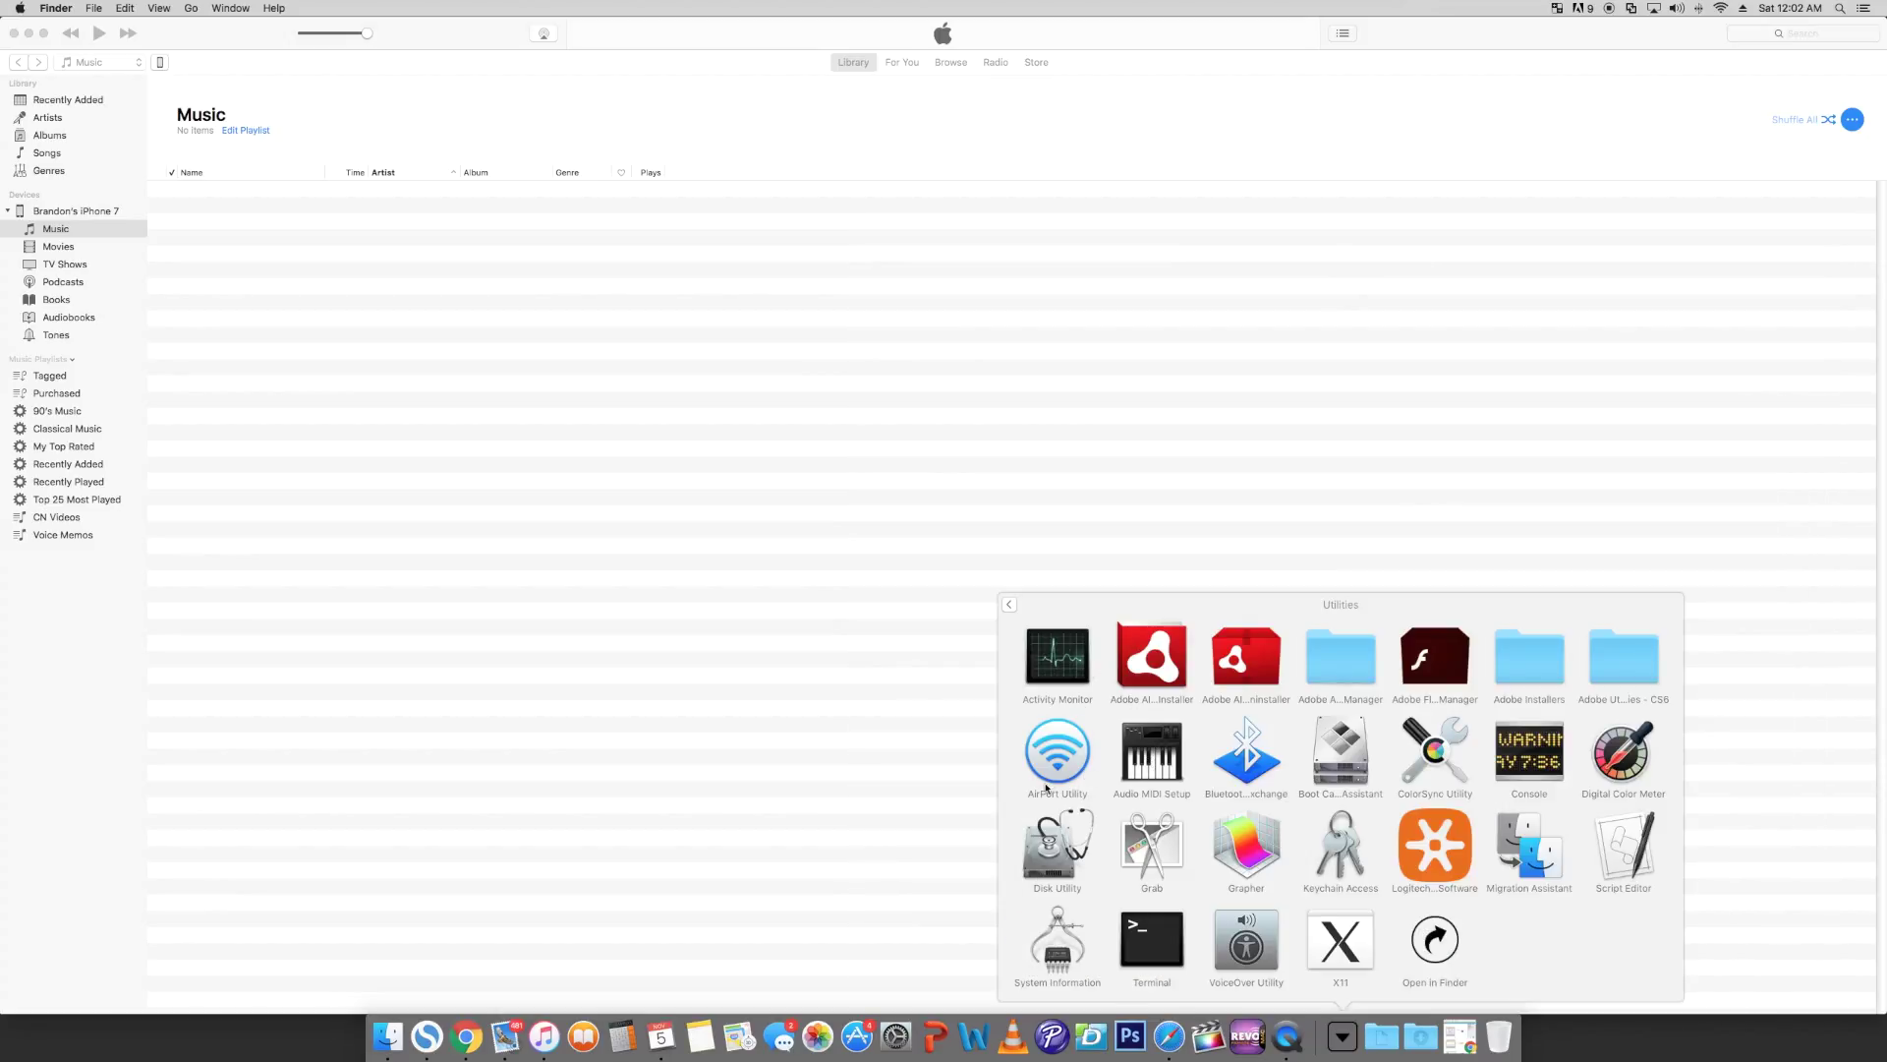
pyautogui.click(1058, 847)
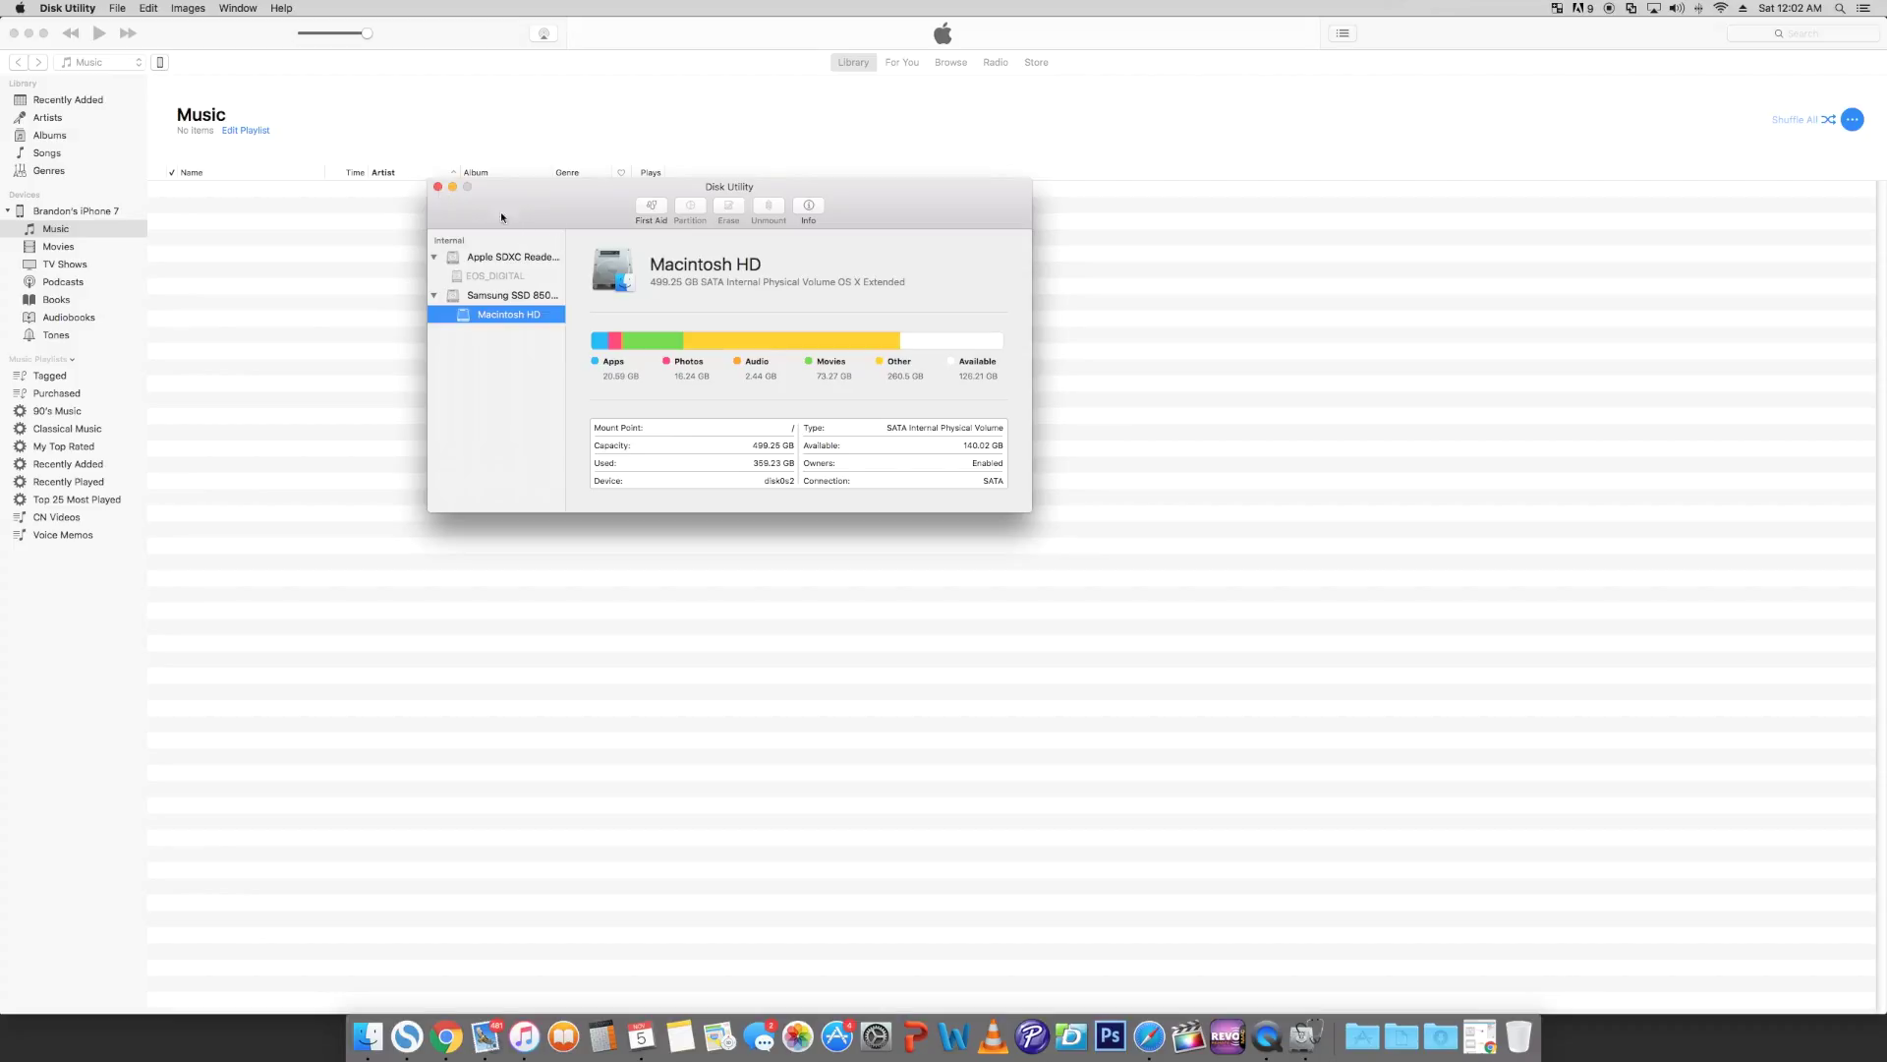
# - Close Disk Utility and return to iTunes via Mission Control
pyautogui.click(439, 190)
pyautogui.press('F3')
pyautogui.click(1202, 667)
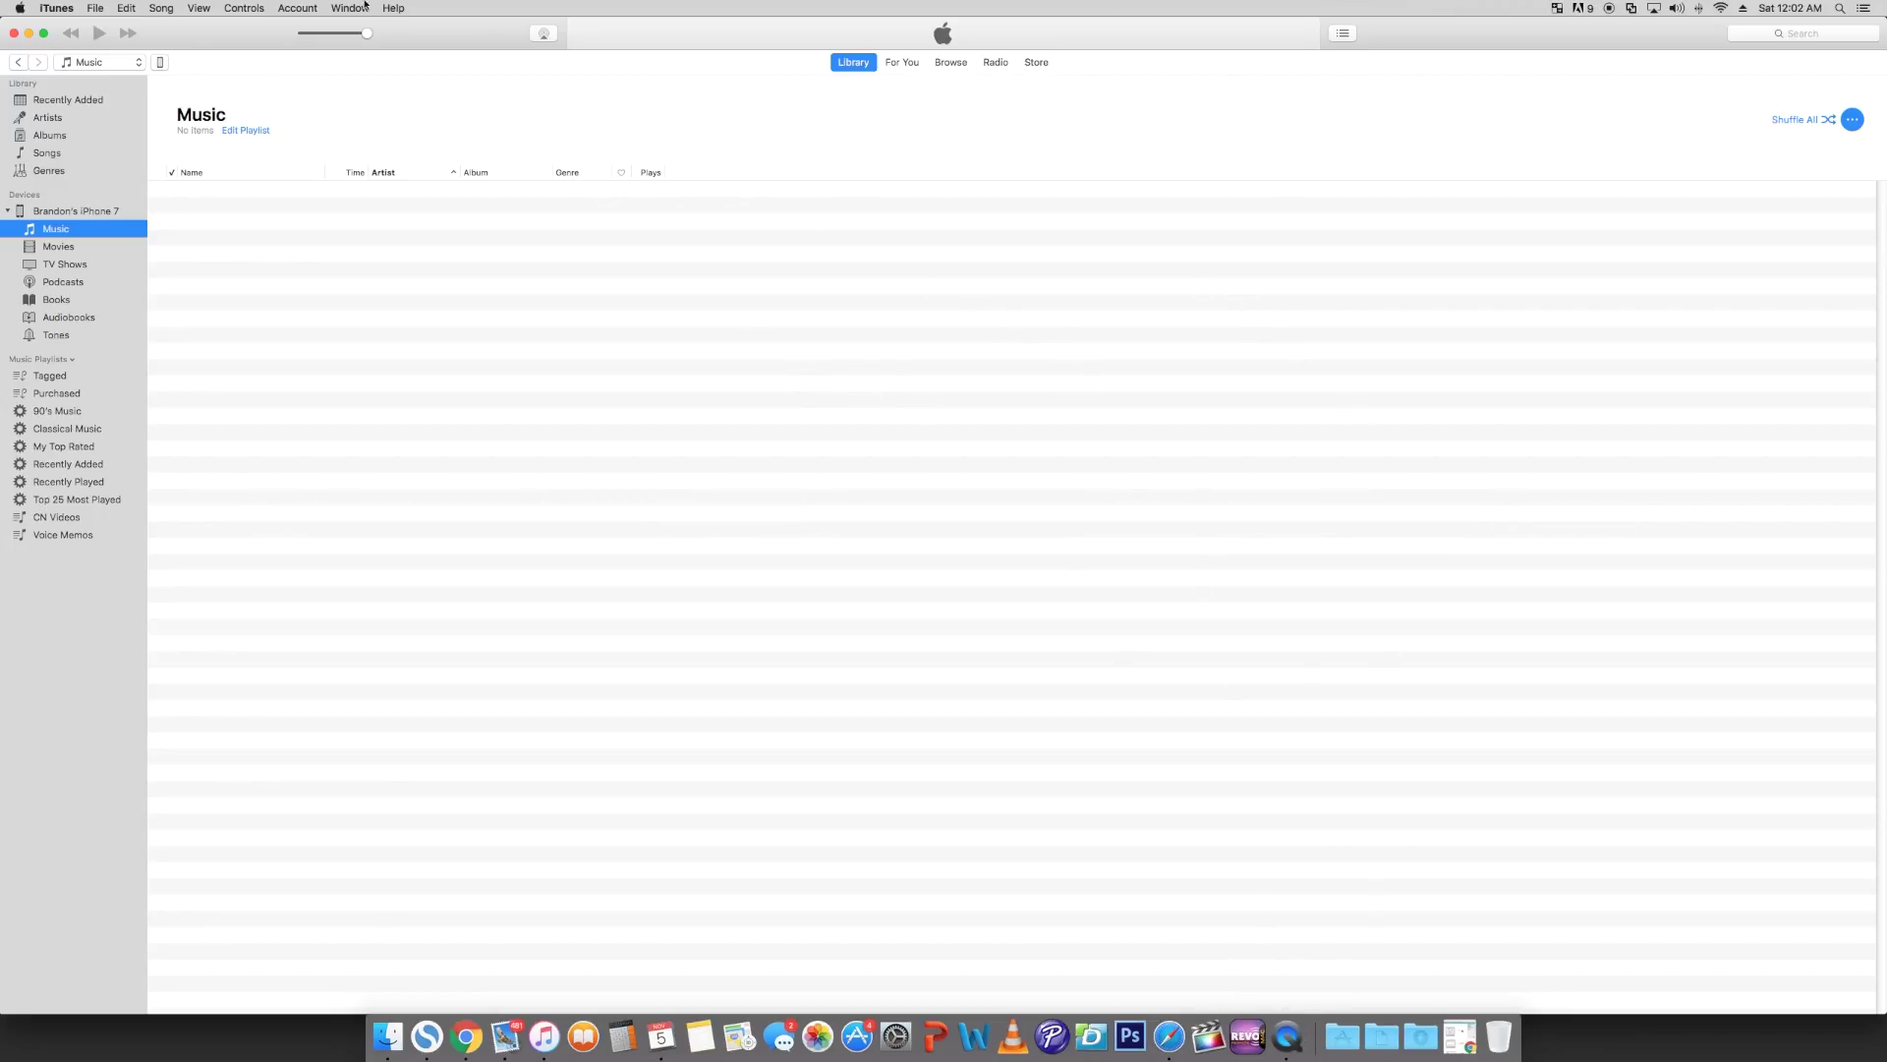
pyautogui.click(59, 8)
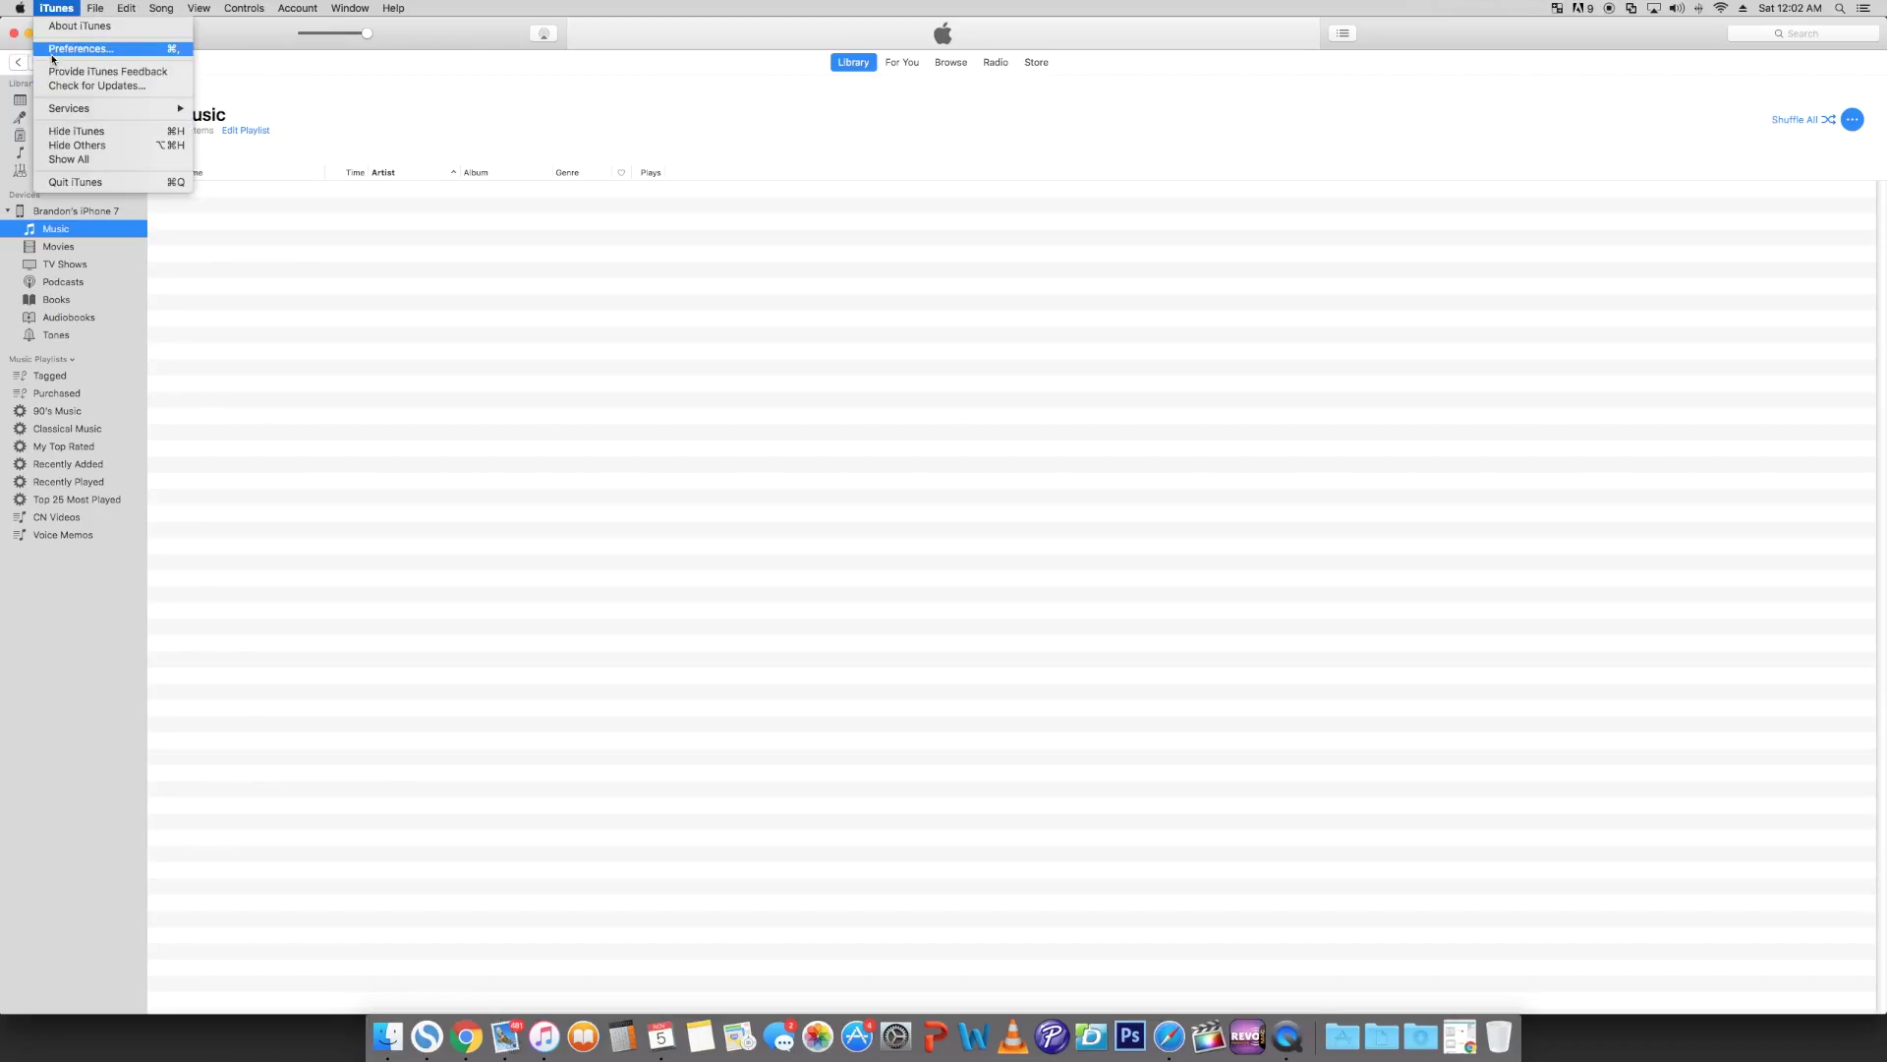
pyautogui.click(76, 47)
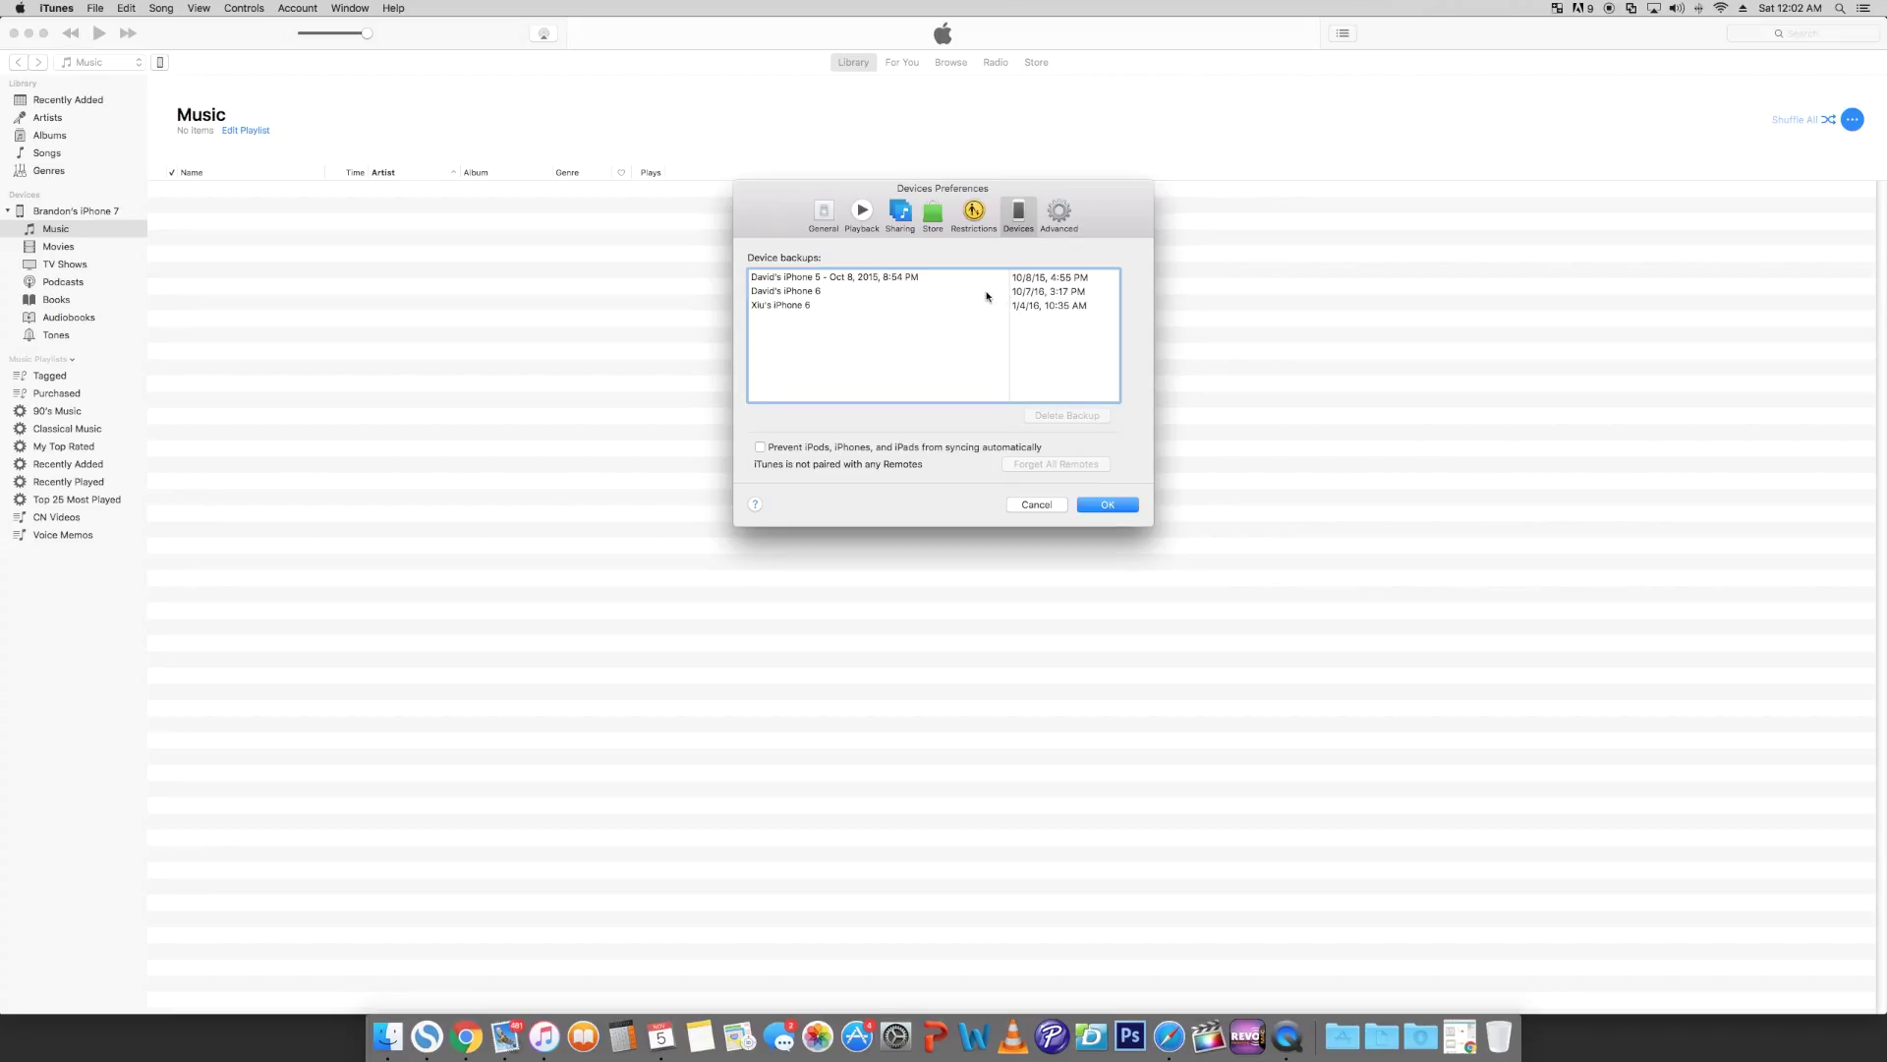
pyautogui.click(903, 280)
# - Delete the iPhone 5 backup, confirm, and close the preferences
pyautogui.click(1061, 415)
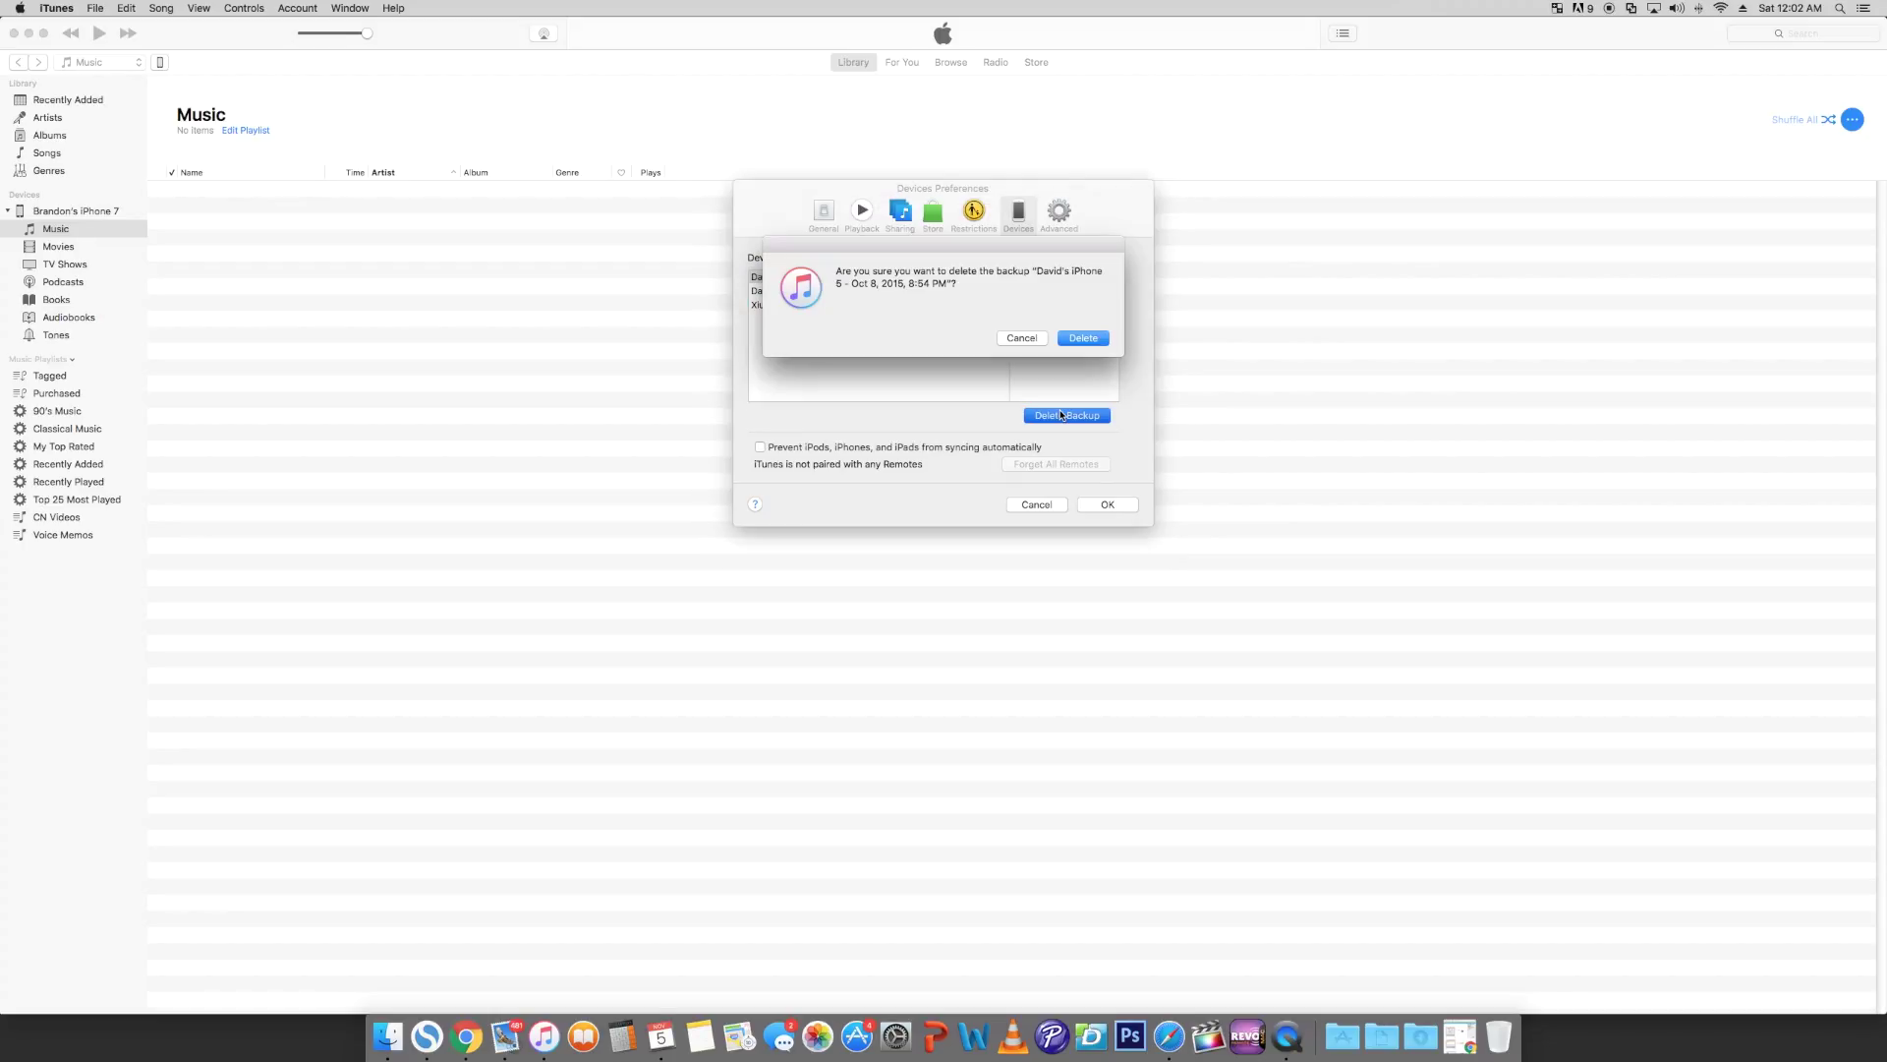
pyautogui.click(1082, 337)
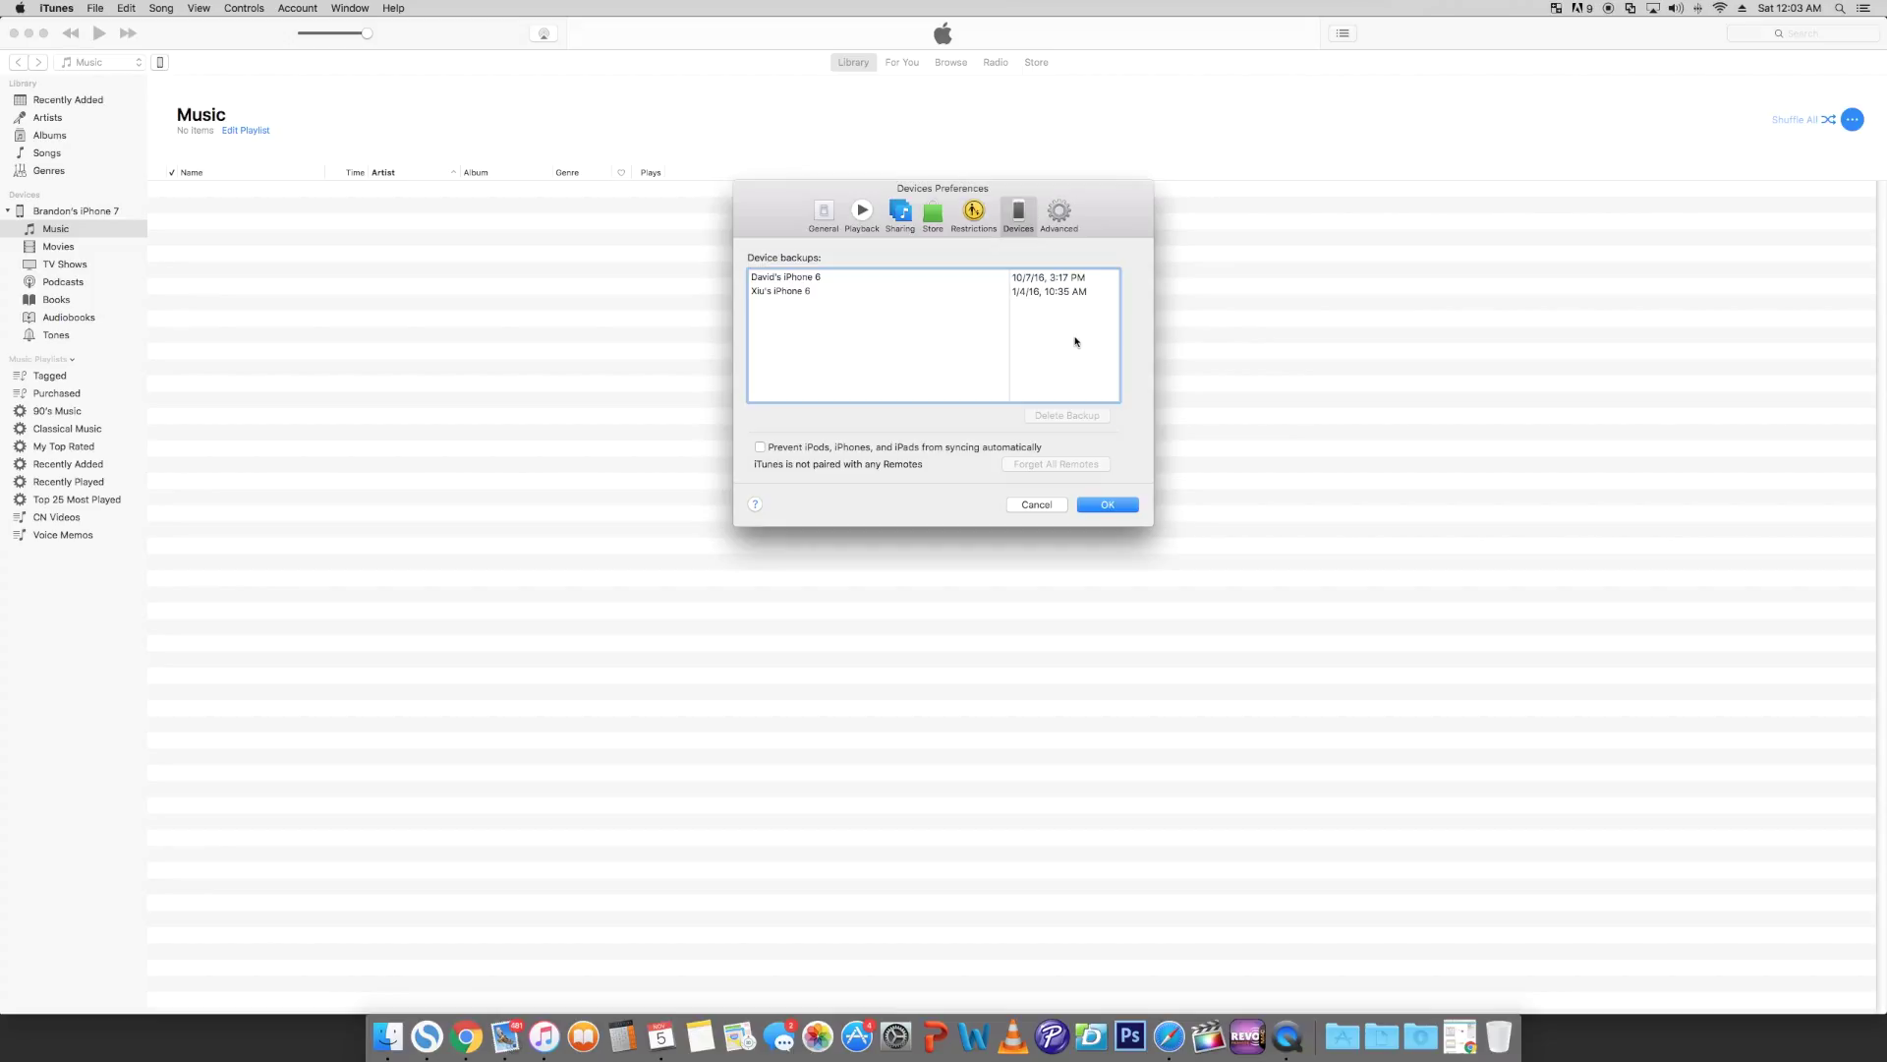
pyautogui.click(1106, 503)
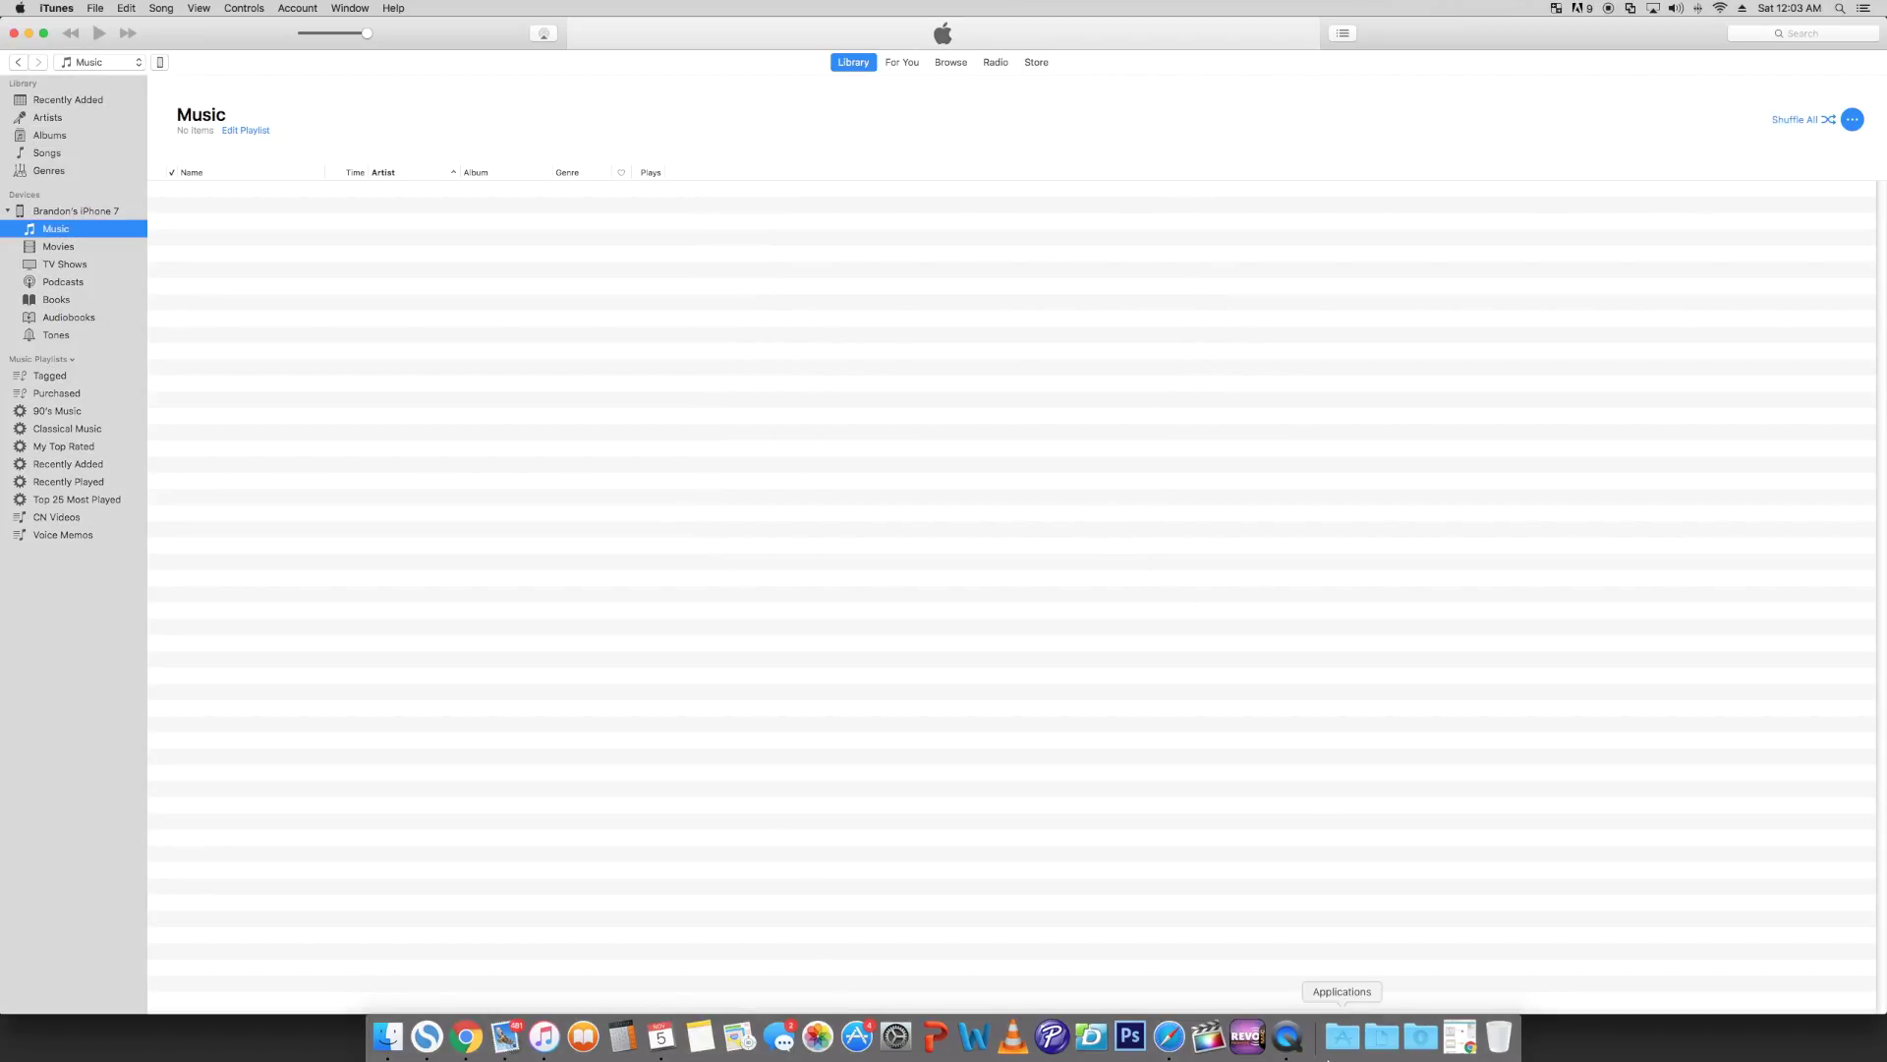
# - Relaunch Disk Utility from Applications > Utilities to see Macintosh HD's freed space
pyautogui.click(1339, 1036)
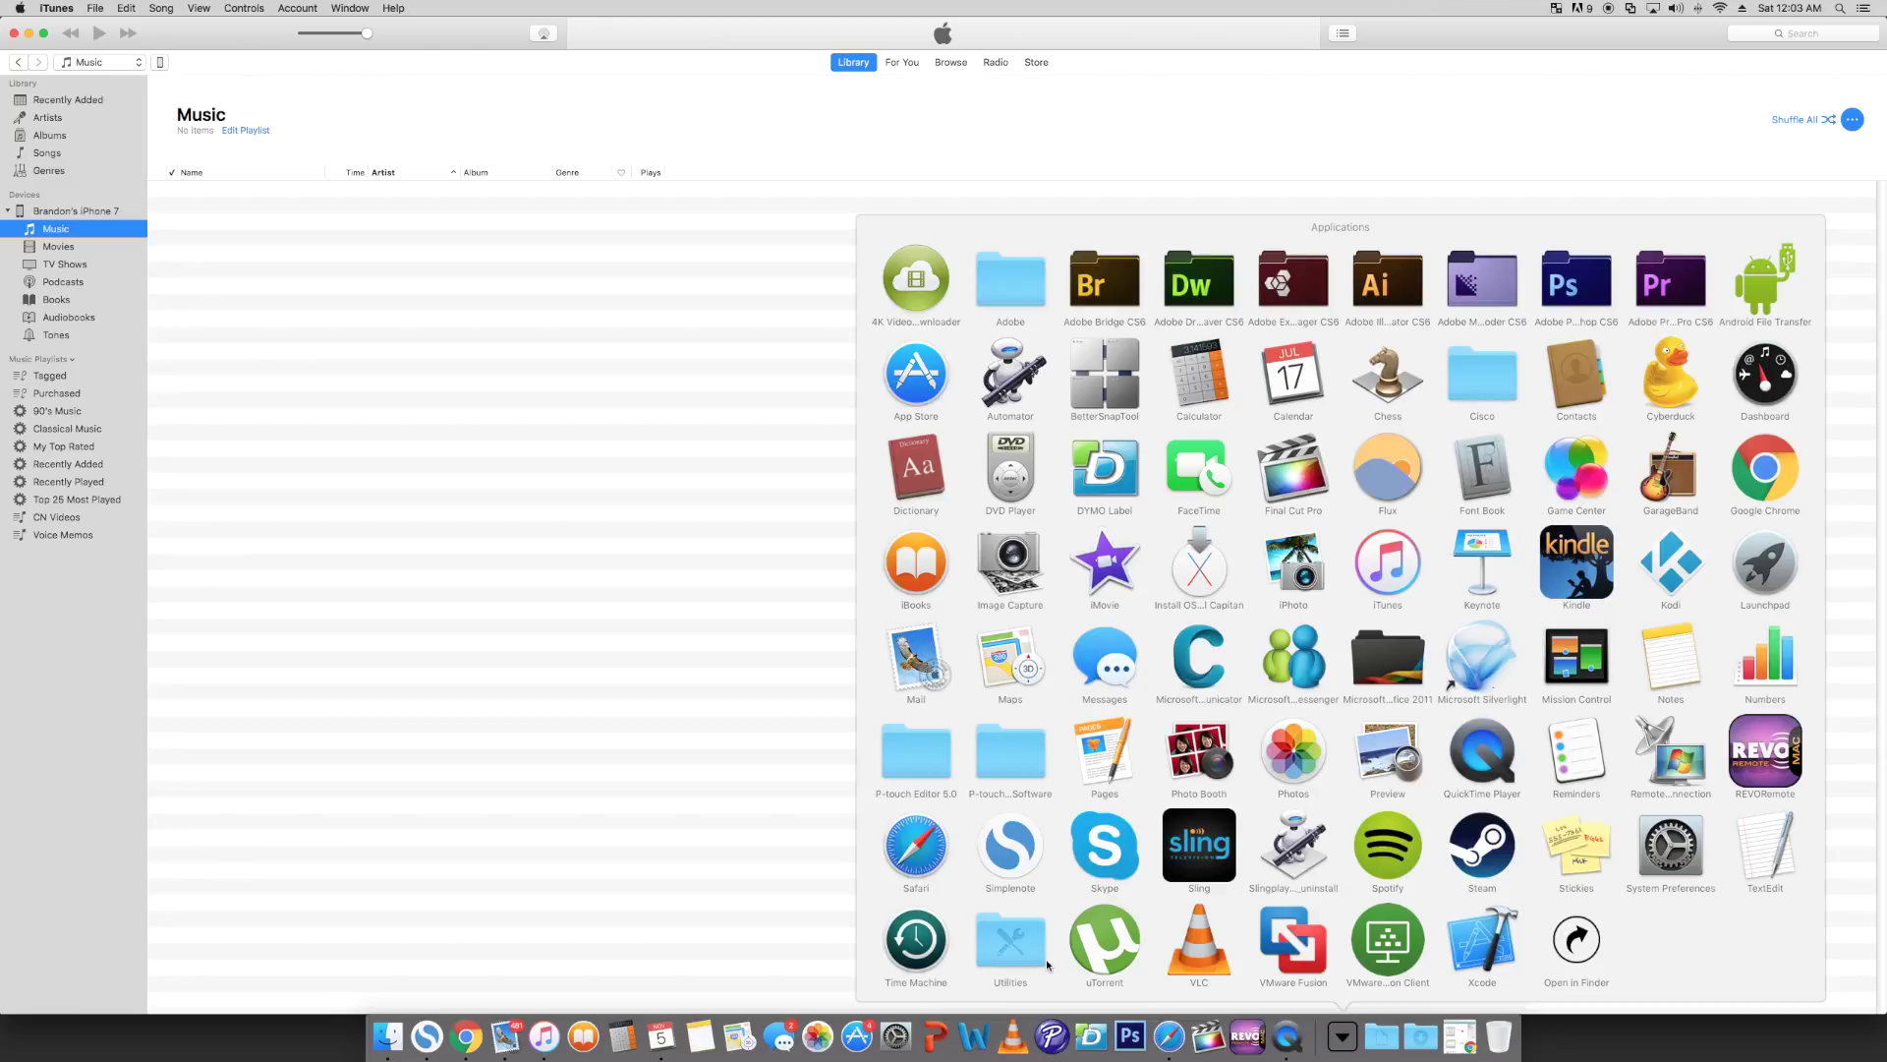
pyautogui.click(1012, 944)
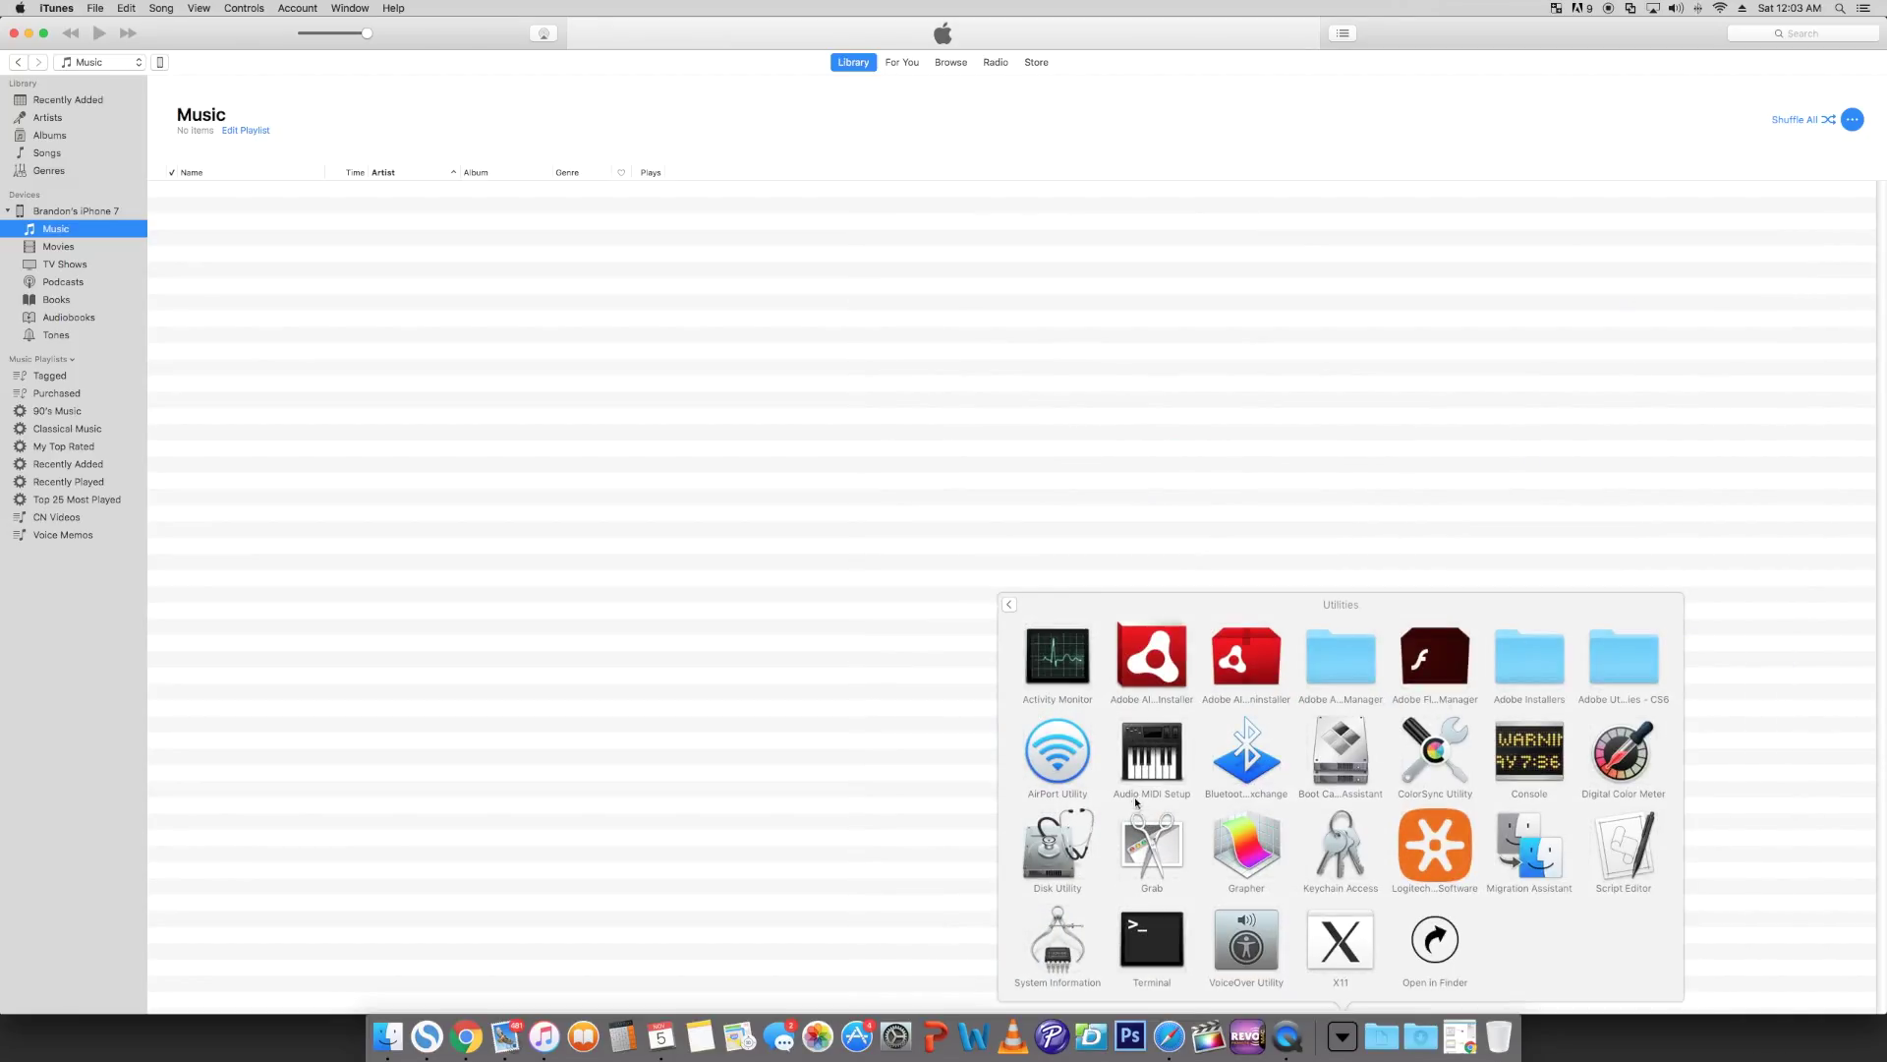
pyautogui.click(1121, 737)
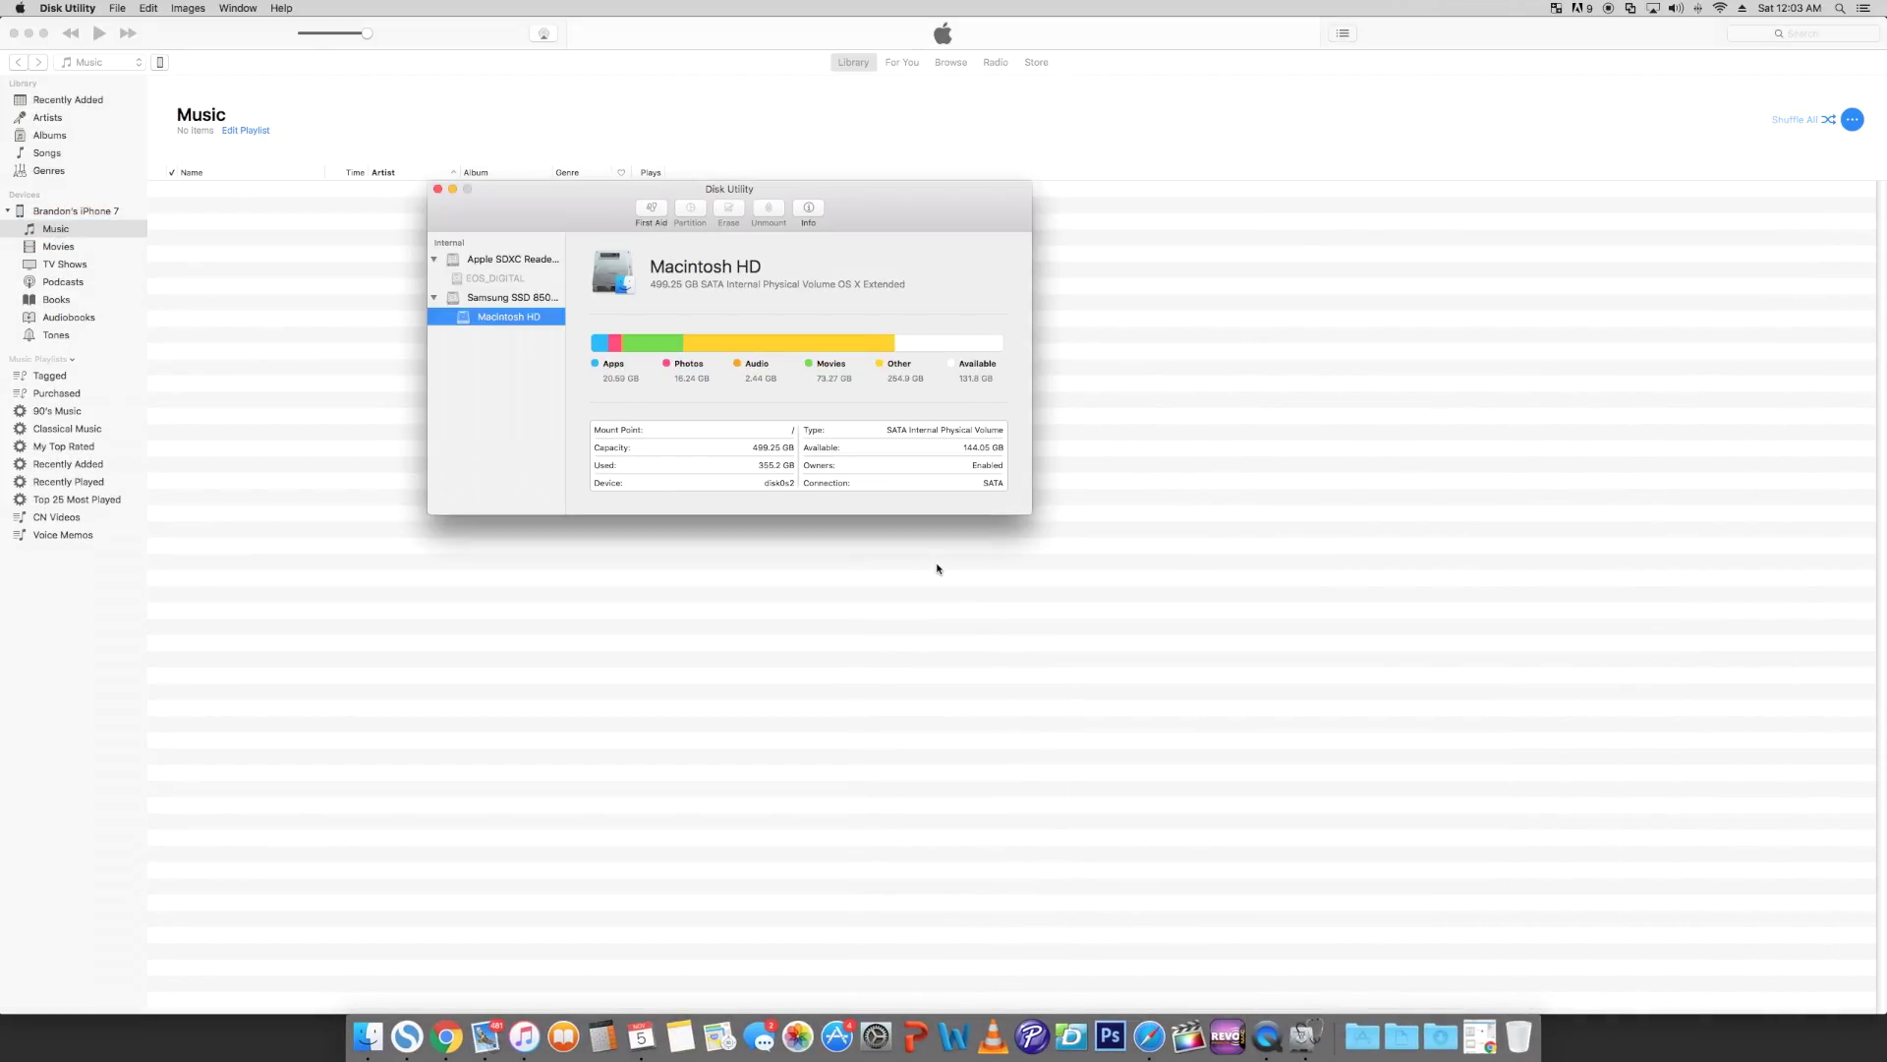